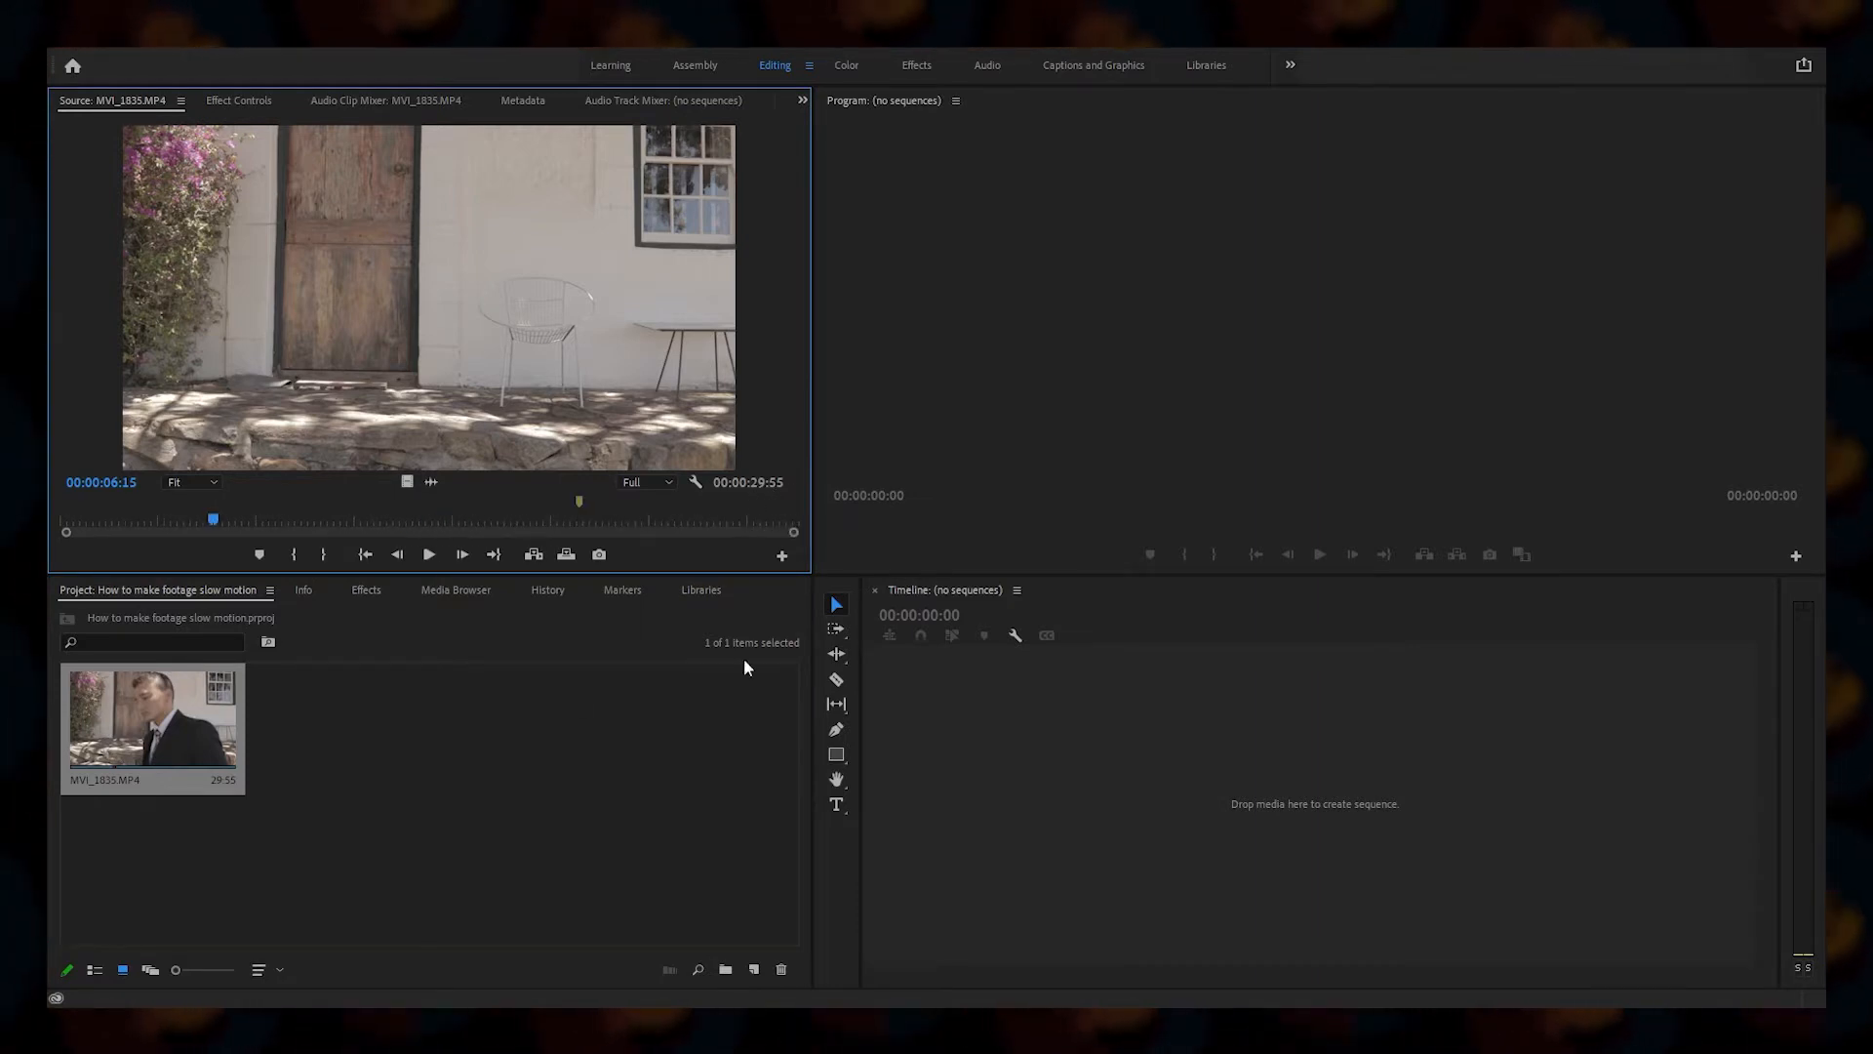
Step: Preview the MVI_1835.MP4 source footage and create a new sequence from it on the timeline
click(112, 704)
click(414, 524)
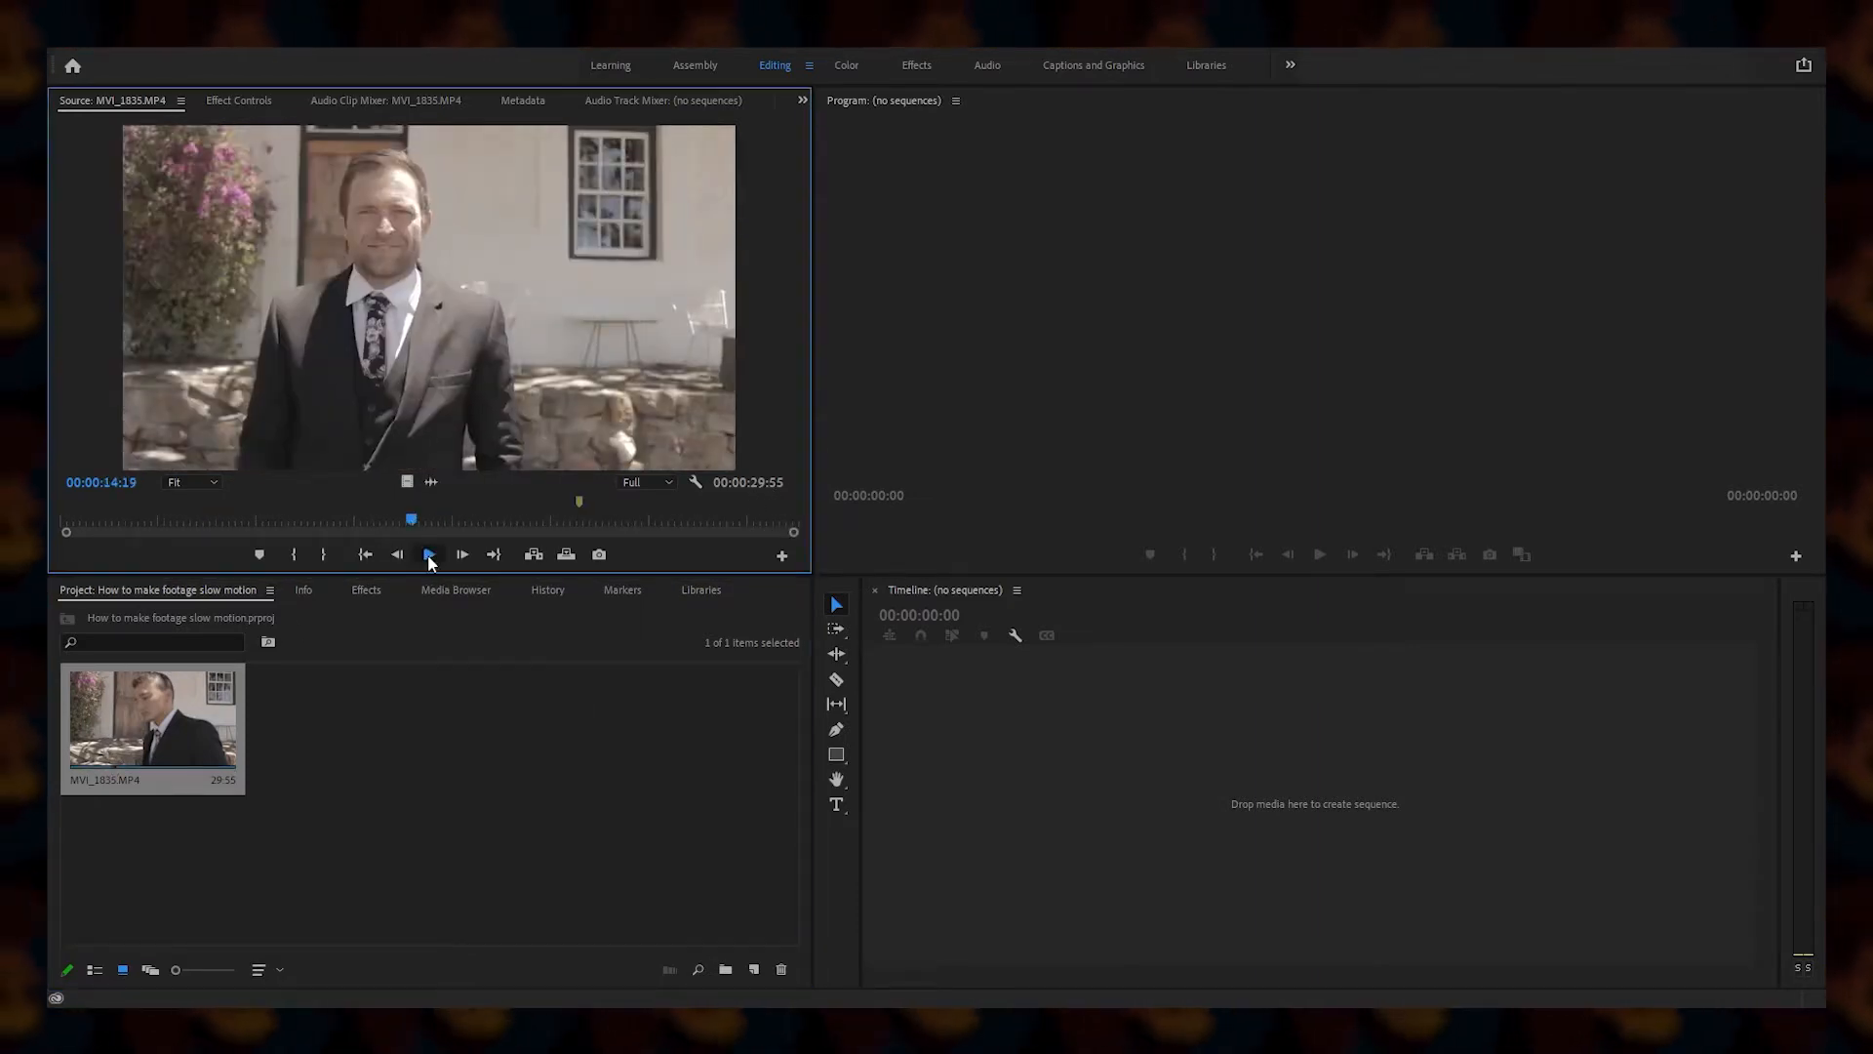
click(429, 554)
click(429, 555)
drag(153, 717, 1158, 816)
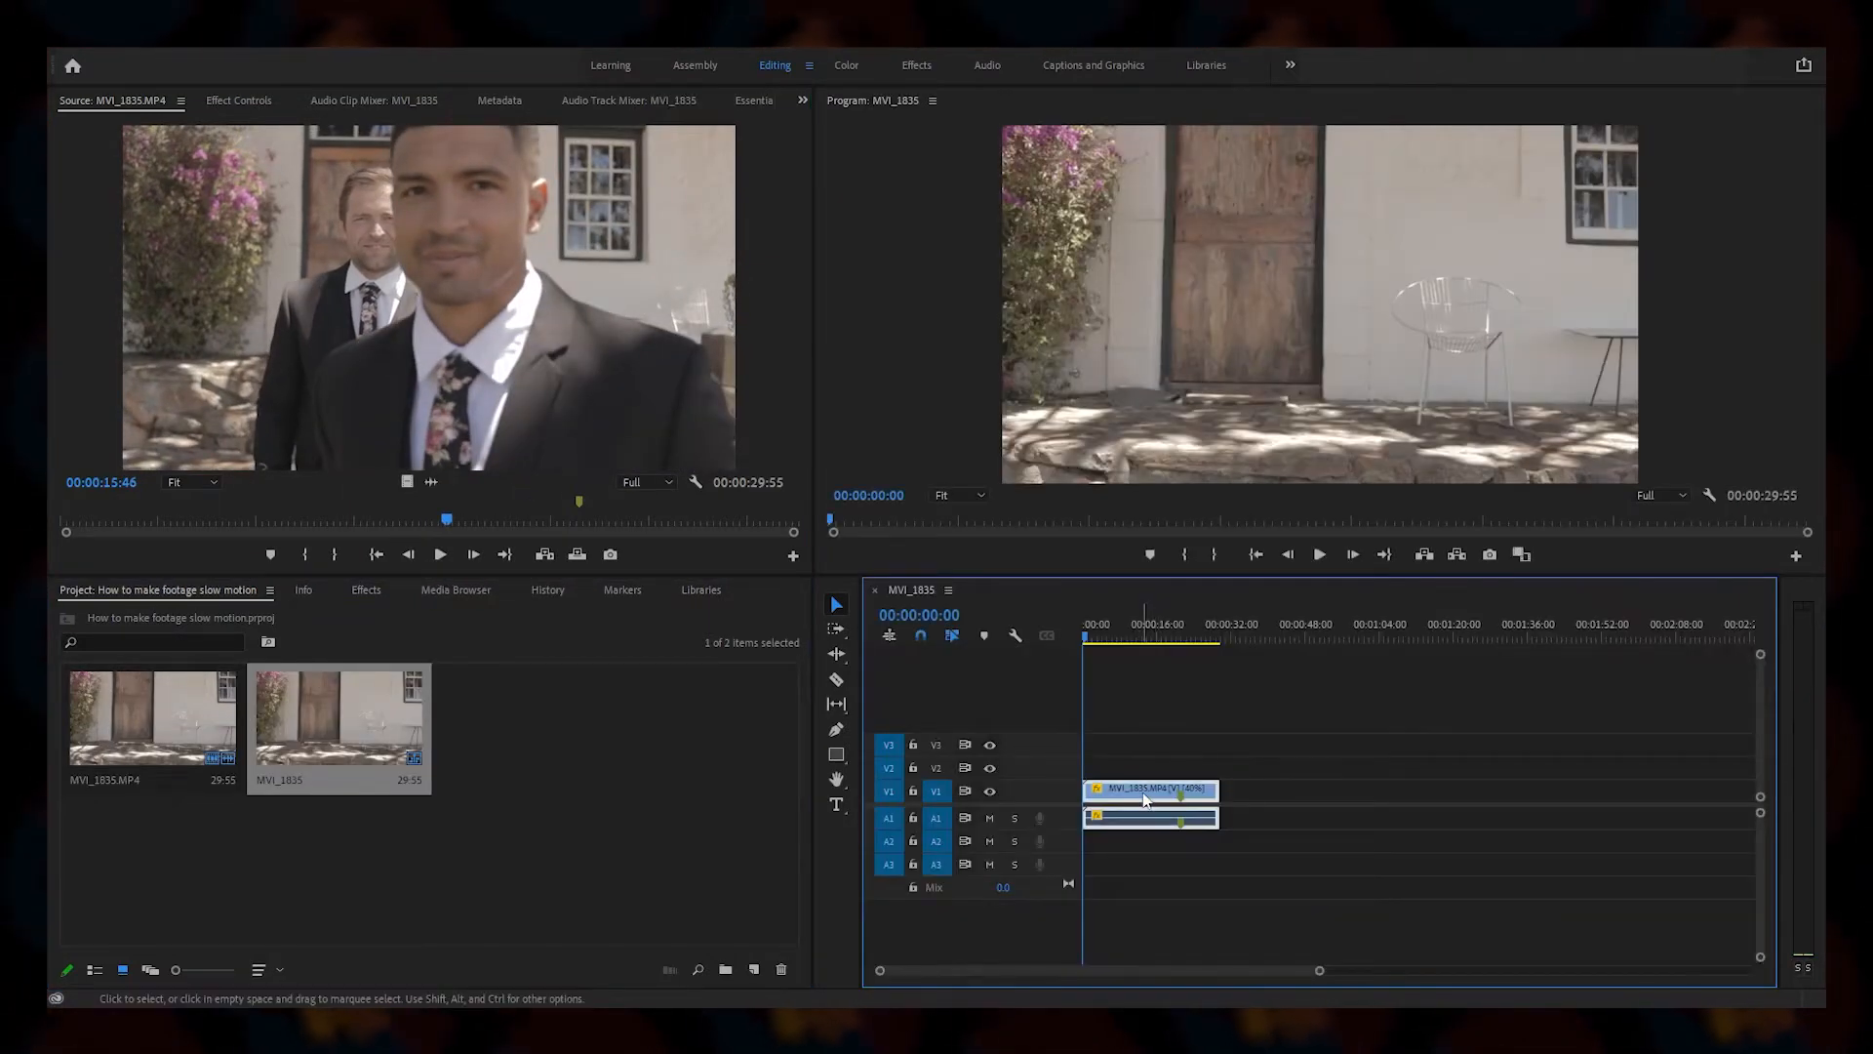
Step: Set the timeline clip's time interpolation to Optical Flow in its Speed/Duration settings
key(ctrl+r)
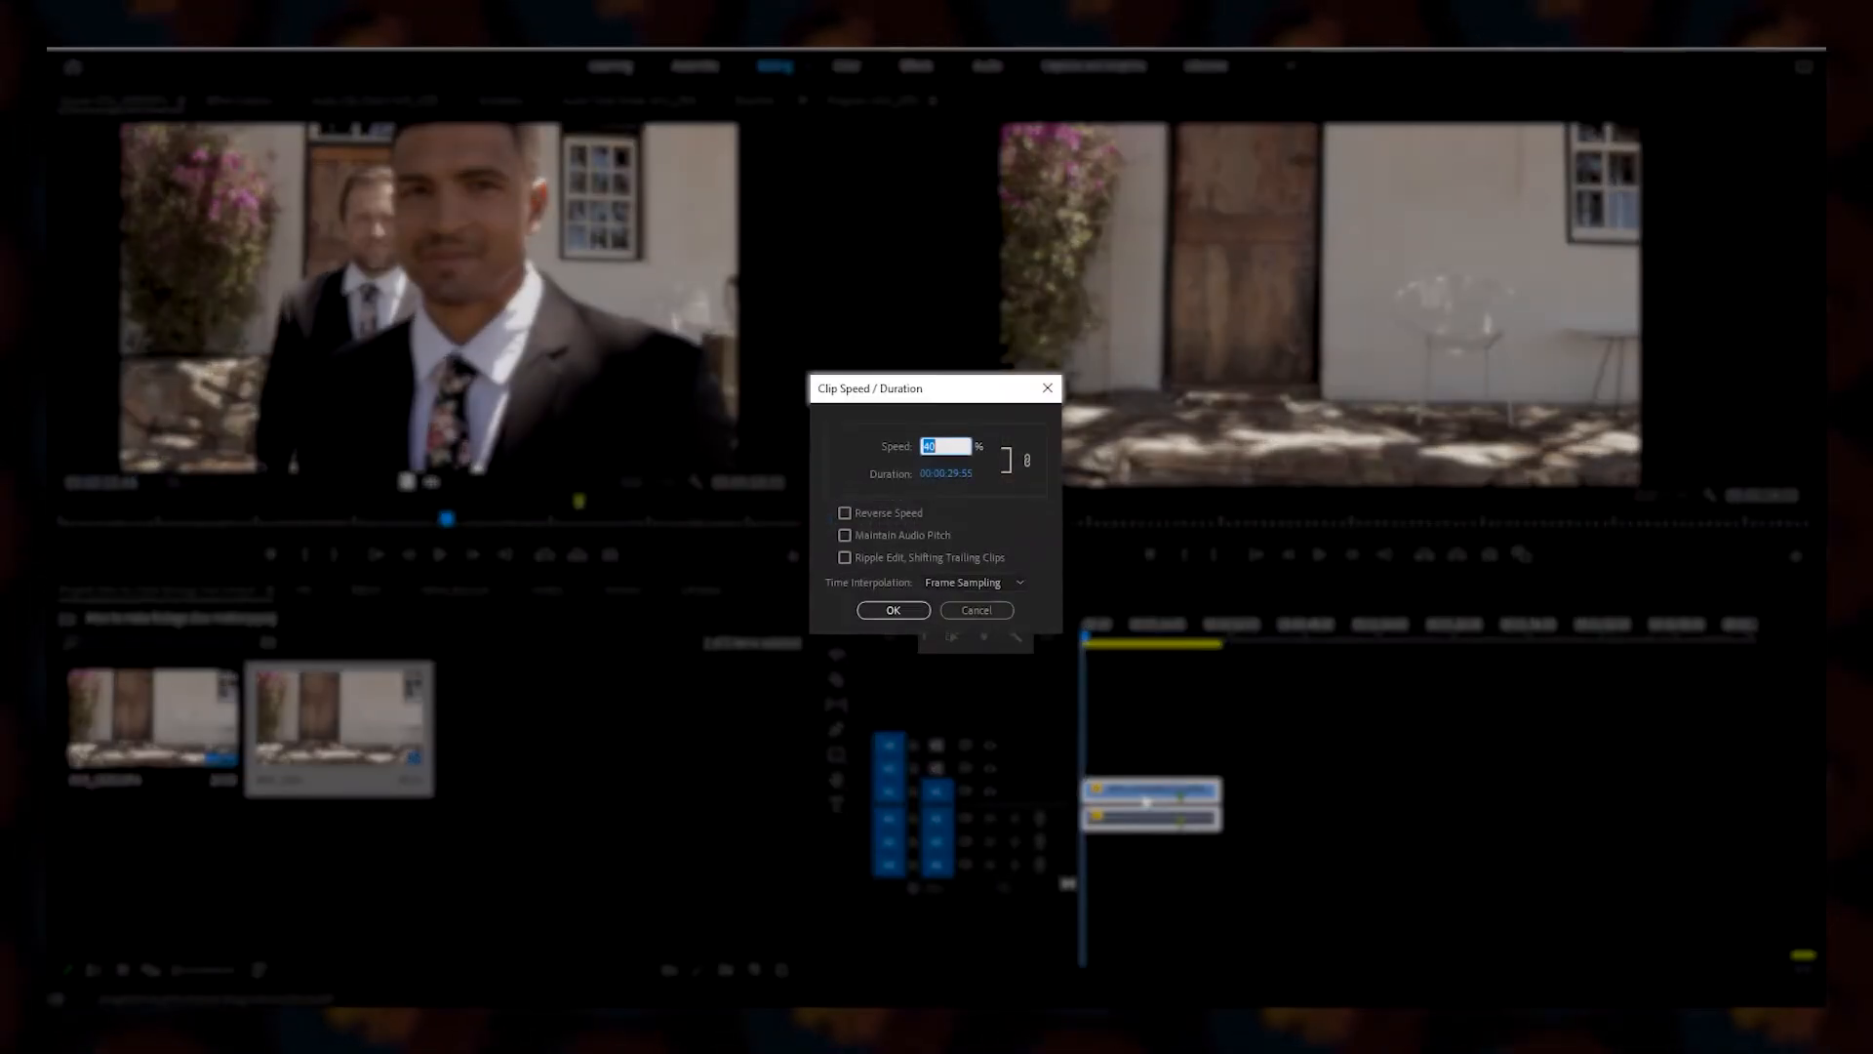
click(957, 578)
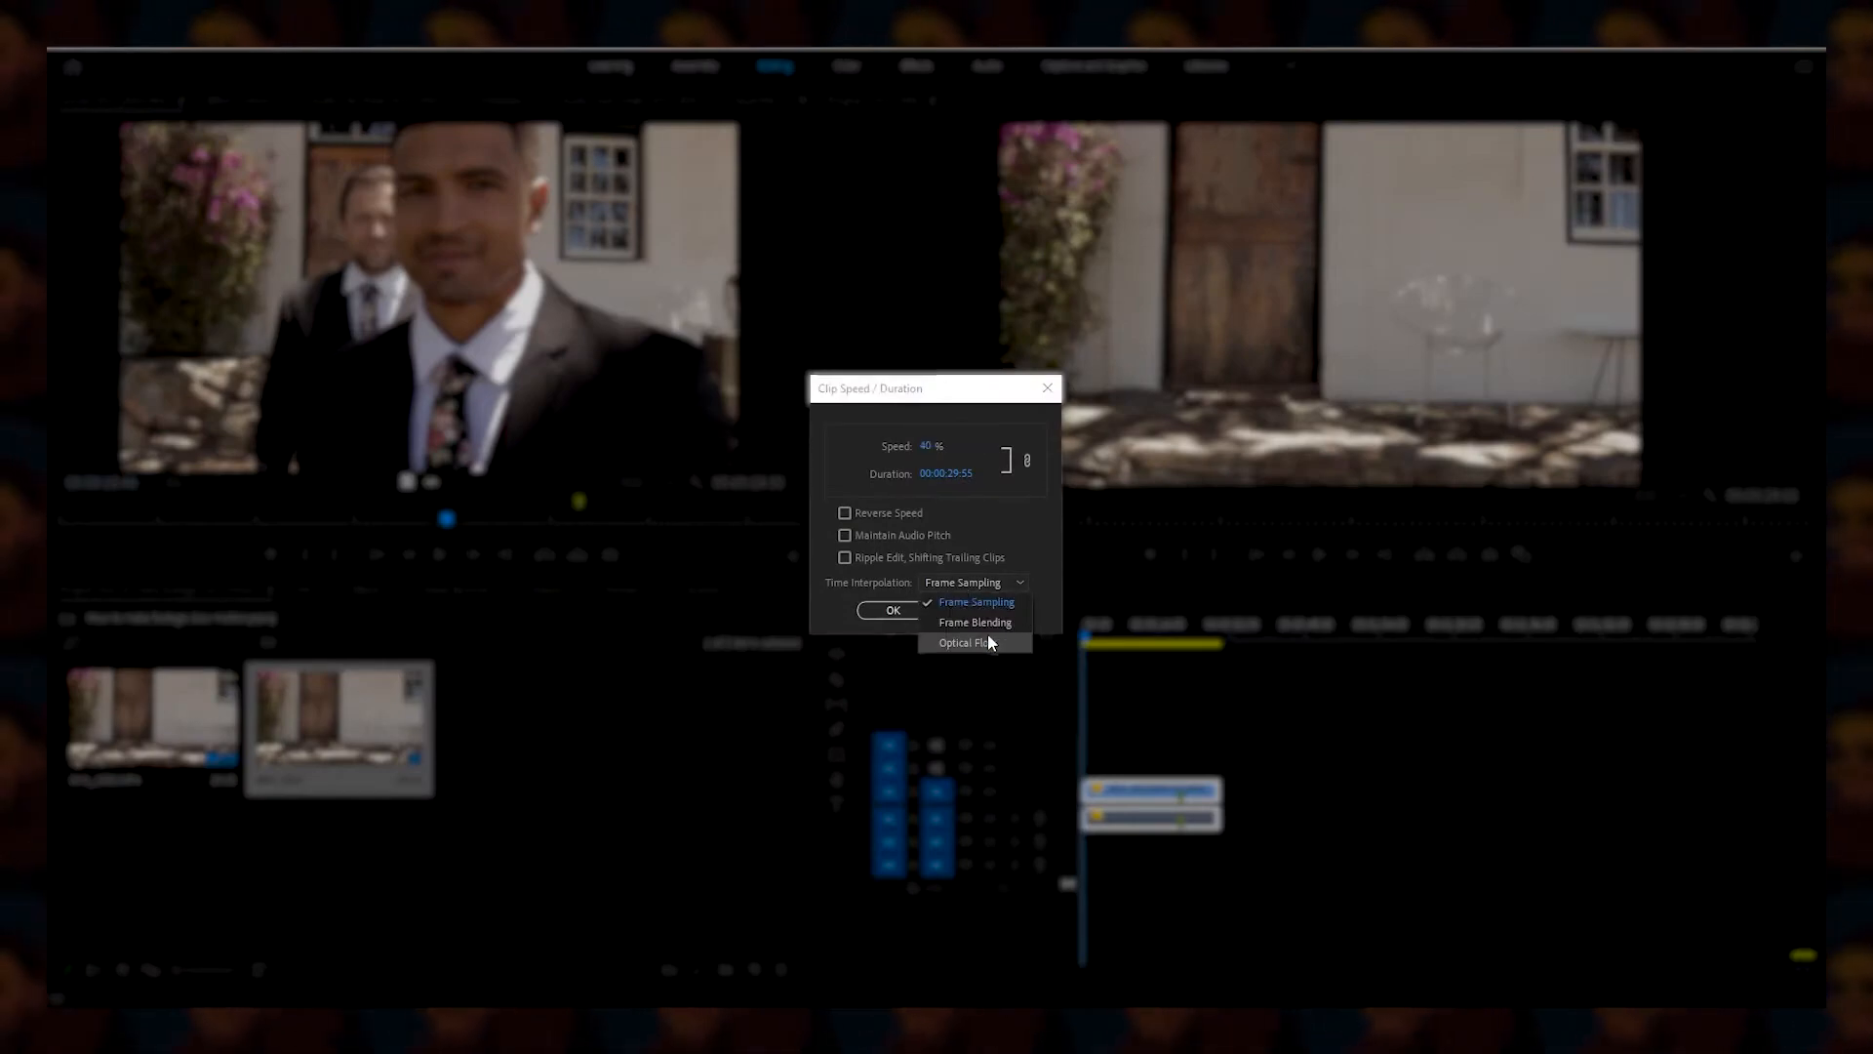
click(987, 634)
click(917, 612)
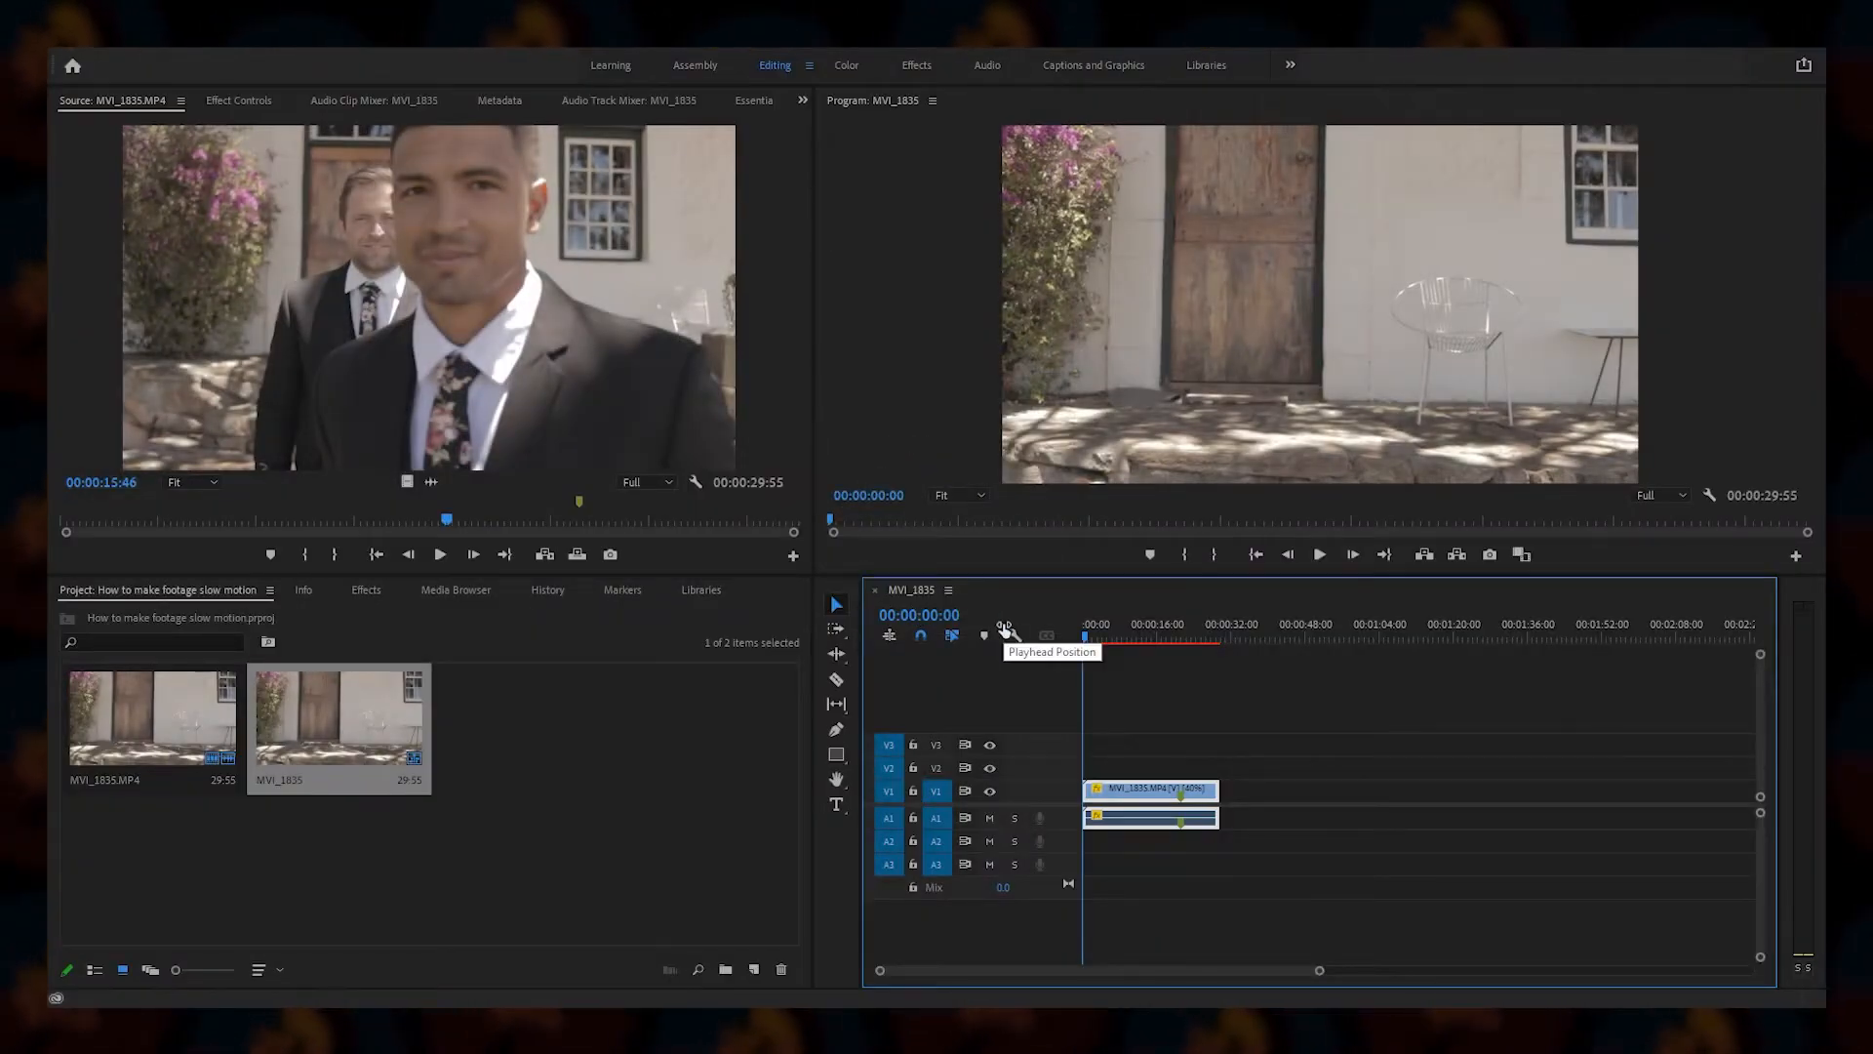
Step: Mark the sequence from its start to about 32 seconds, then render the range and play it back
click(1229, 636)
key(Return)
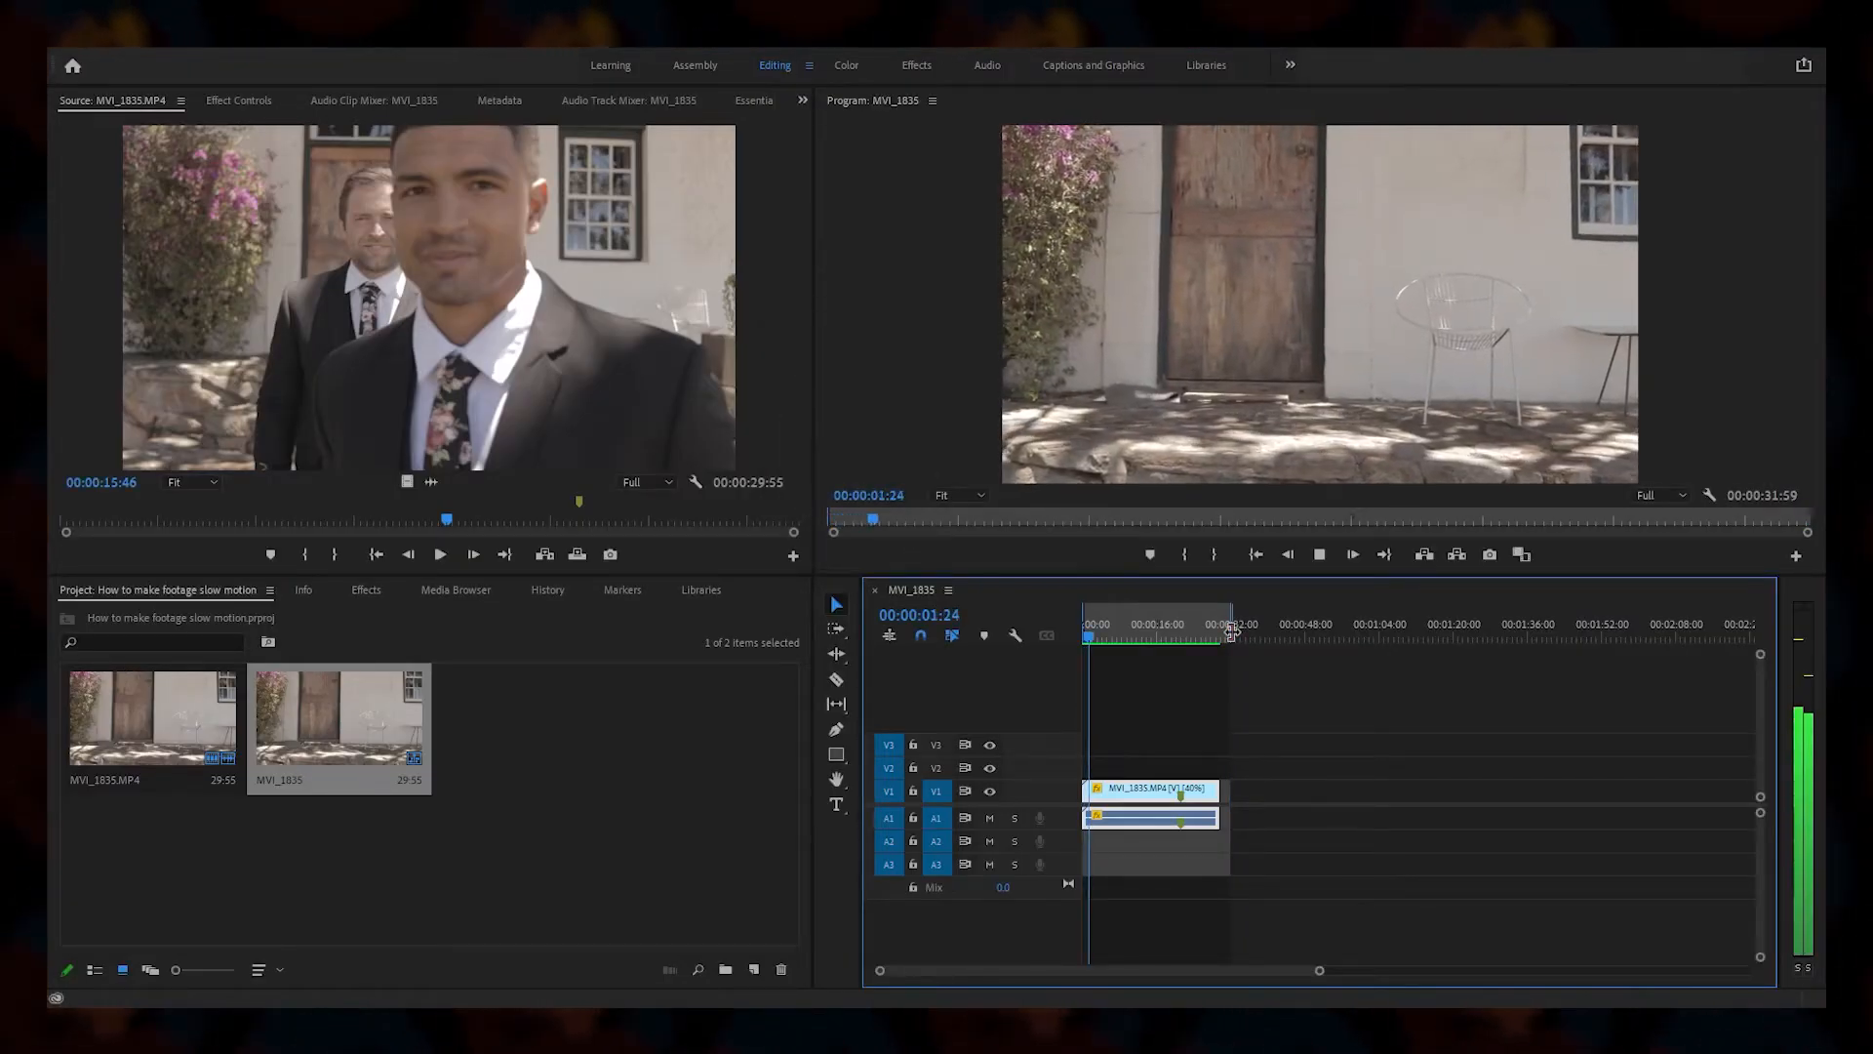
click(1151, 627)
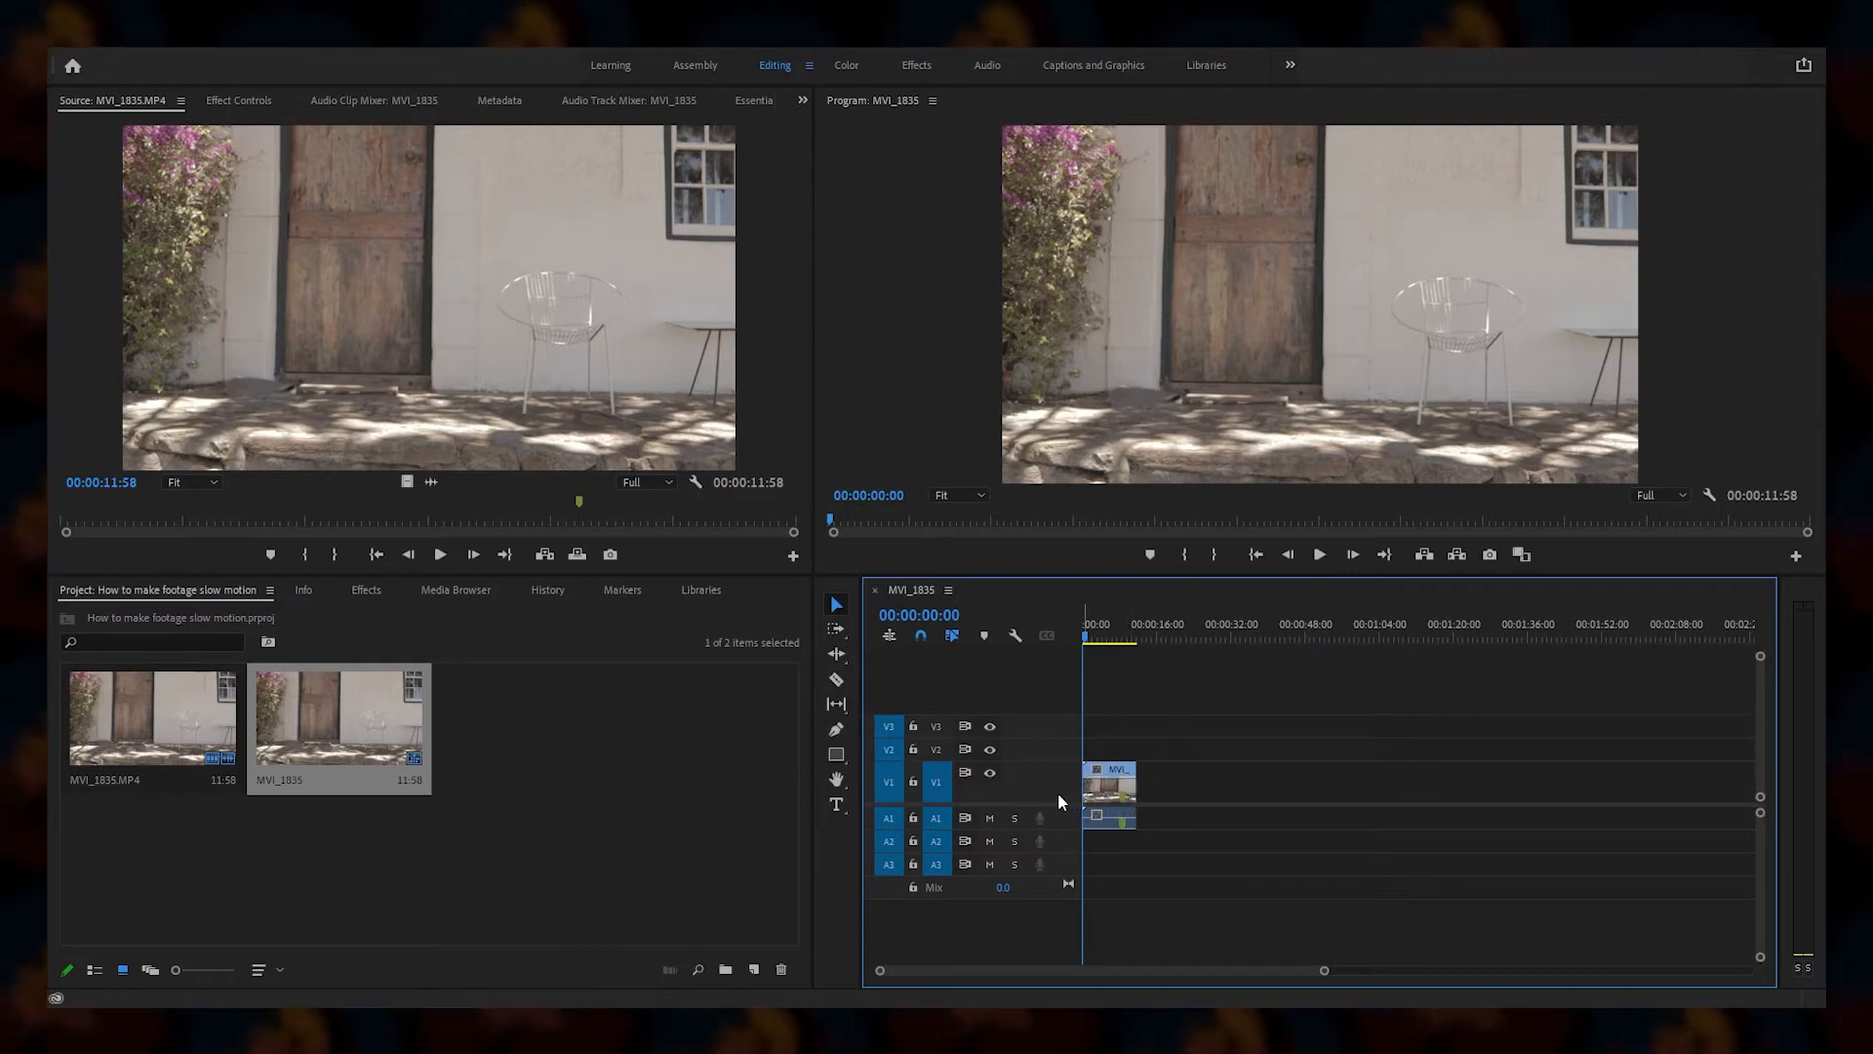
Step: Enlarge the V1 track and show the clip's Time Remapping Speed line for keyframing
double_click(1058, 792)
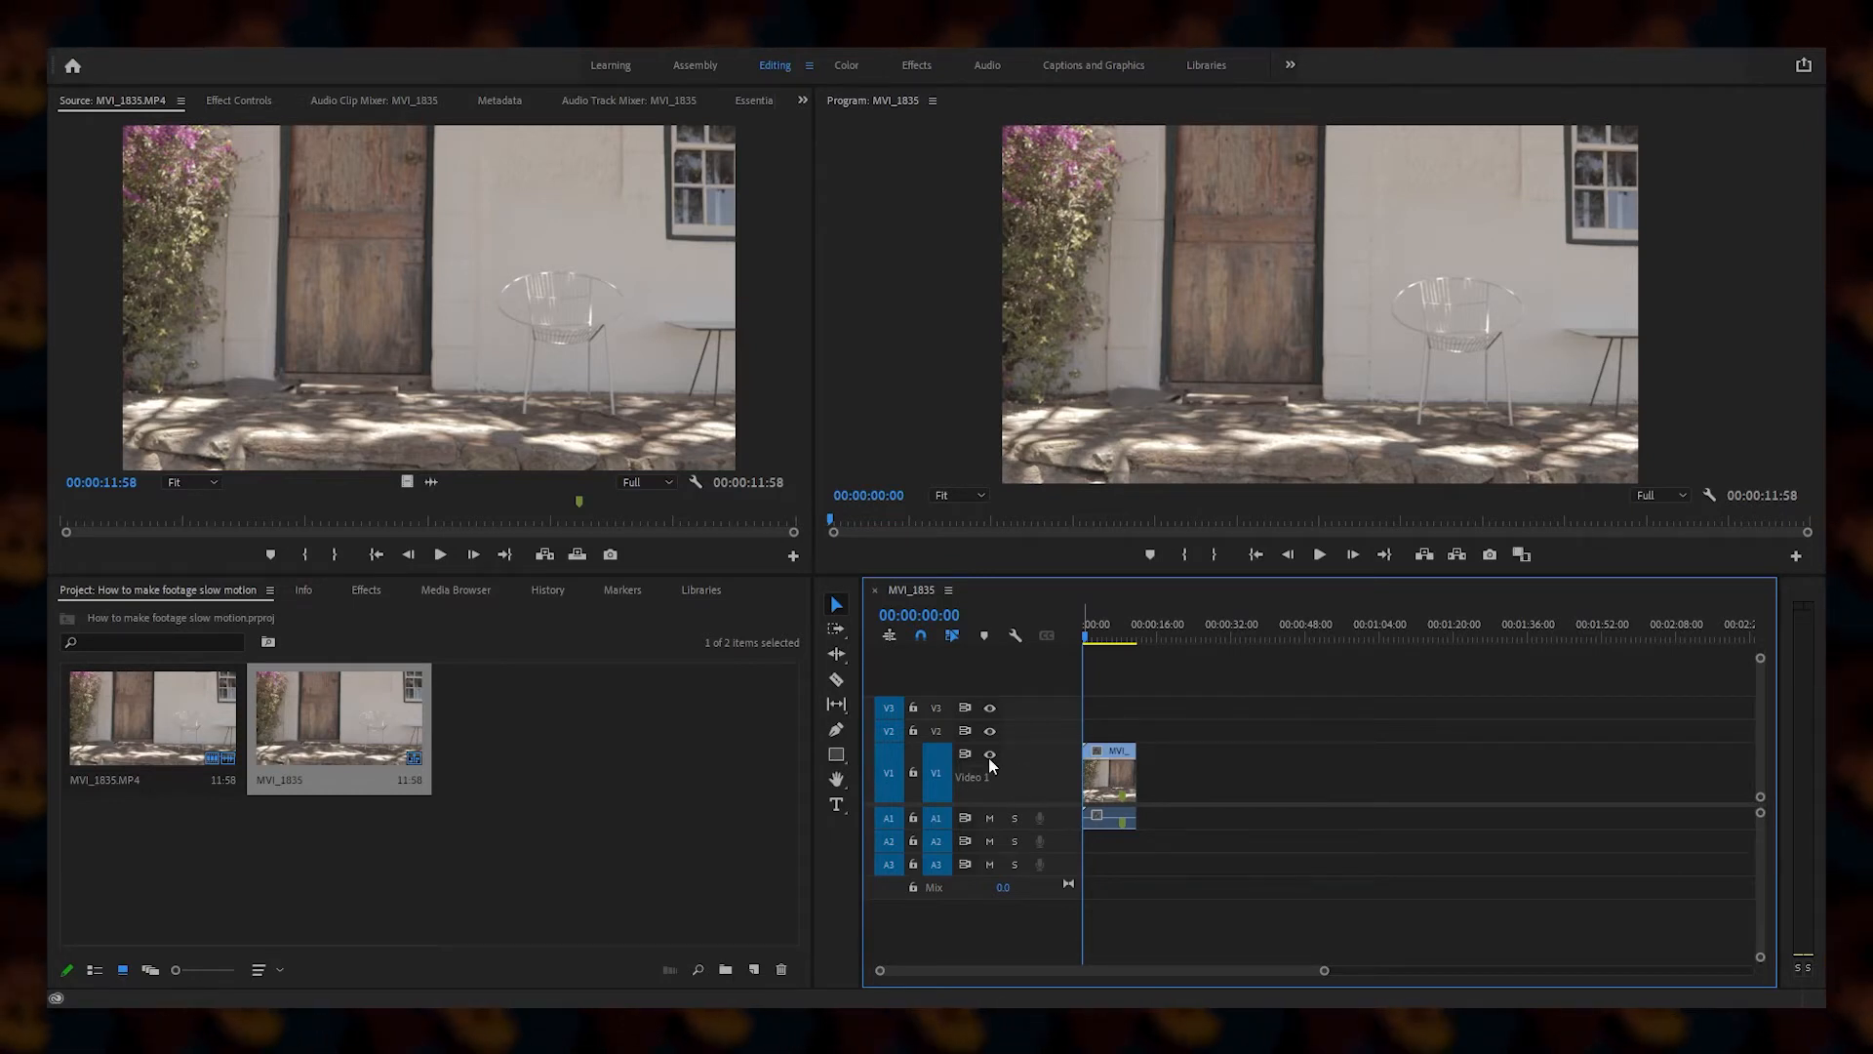
key(=)
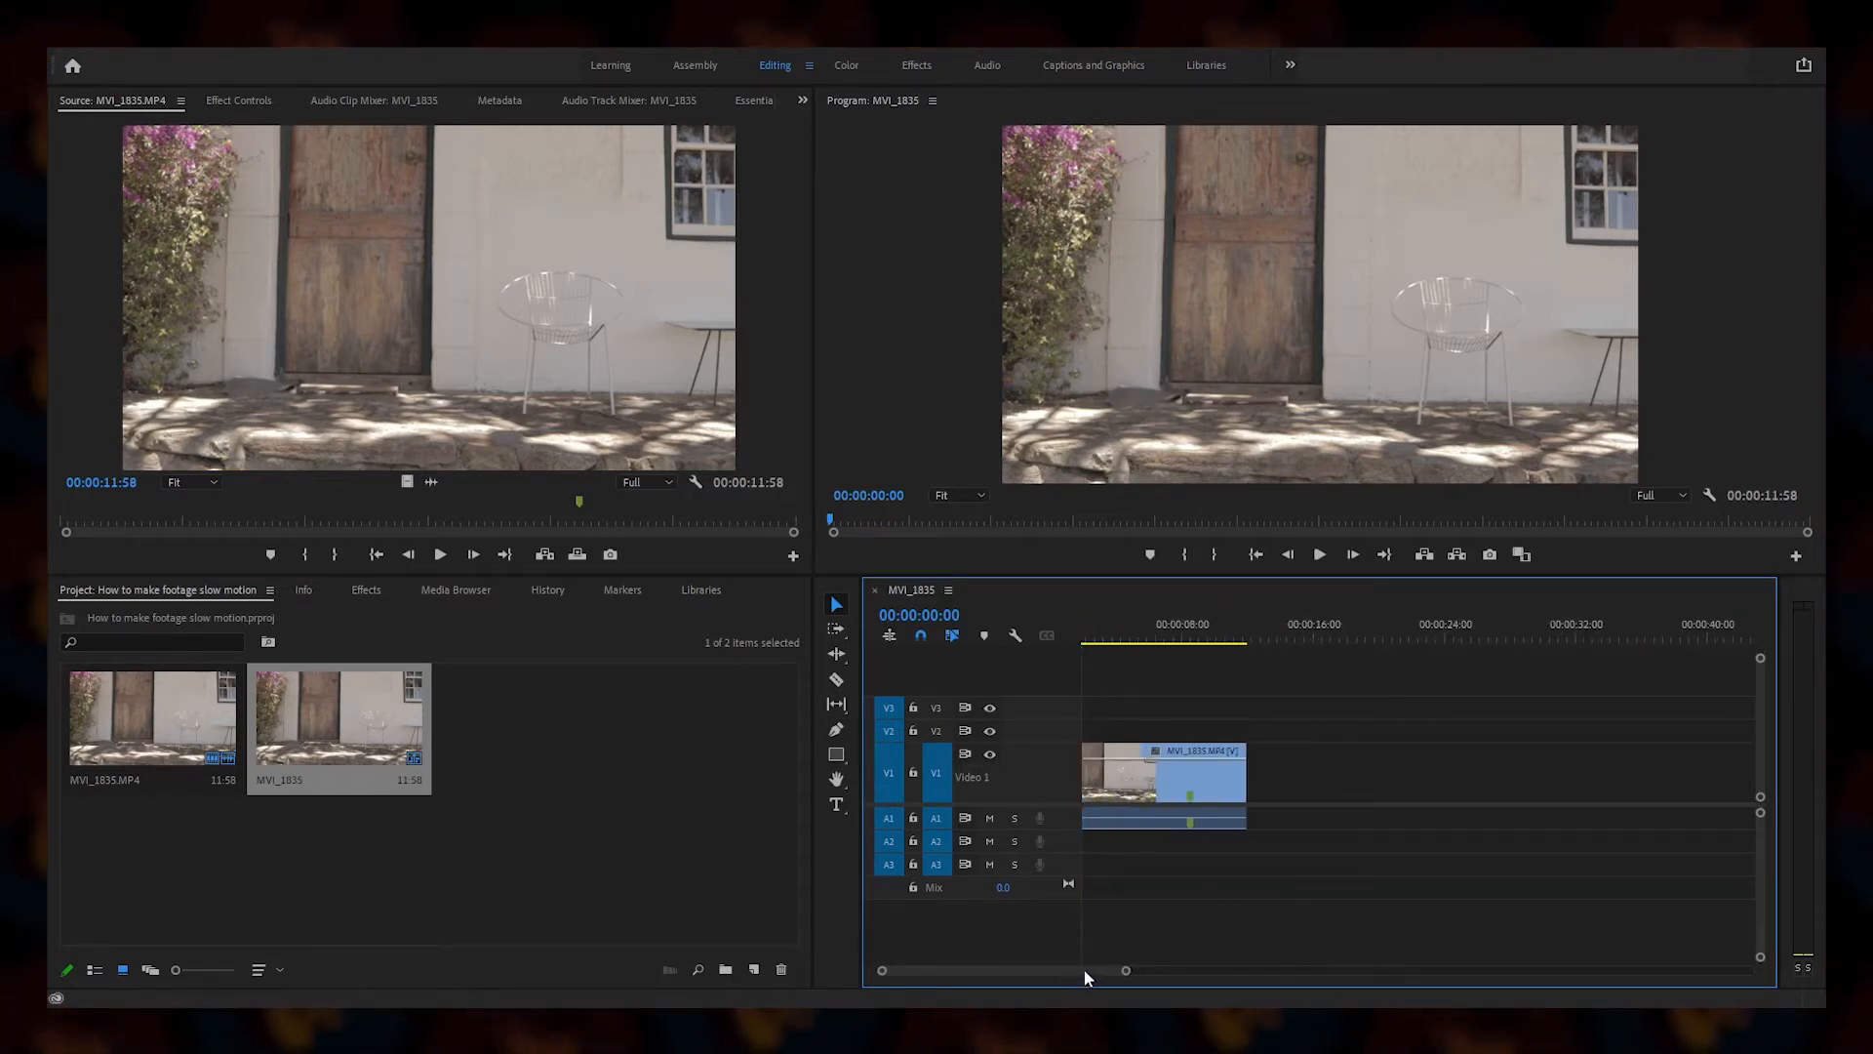
drag(1082, 970, 1070, 970)
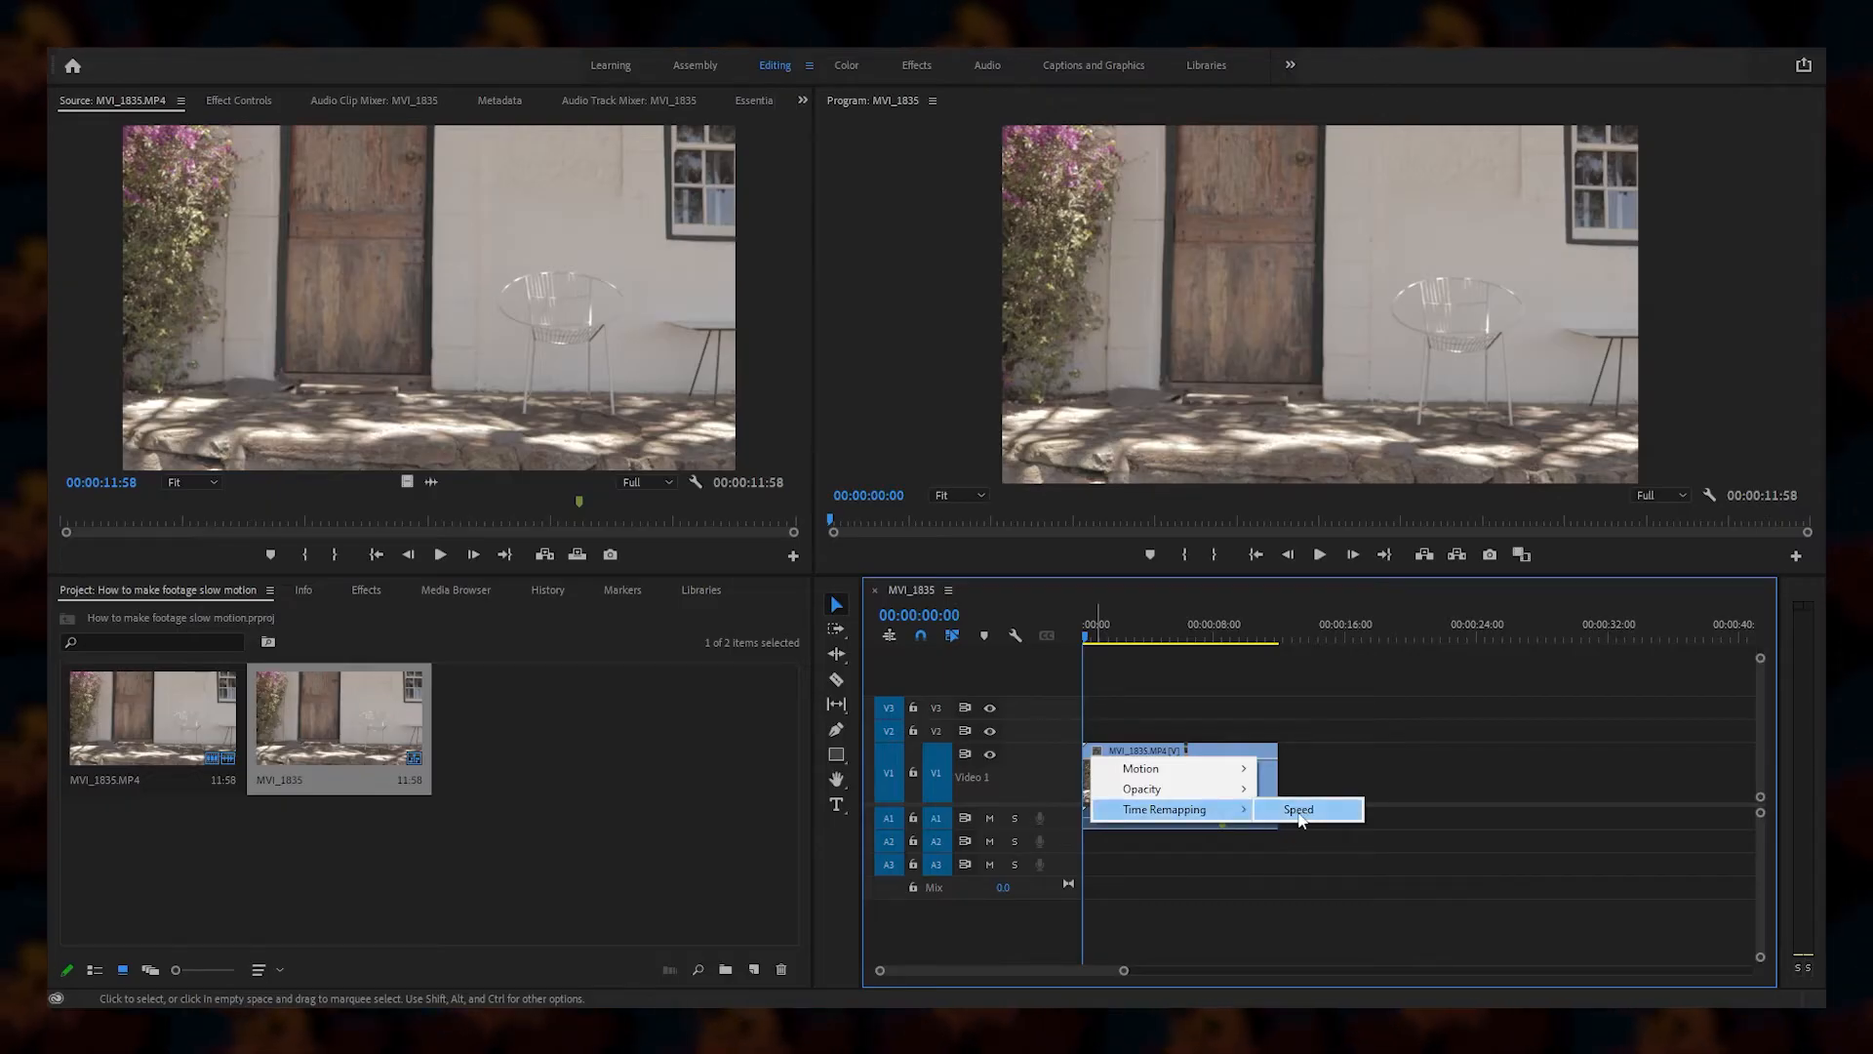
click(1299, 810)
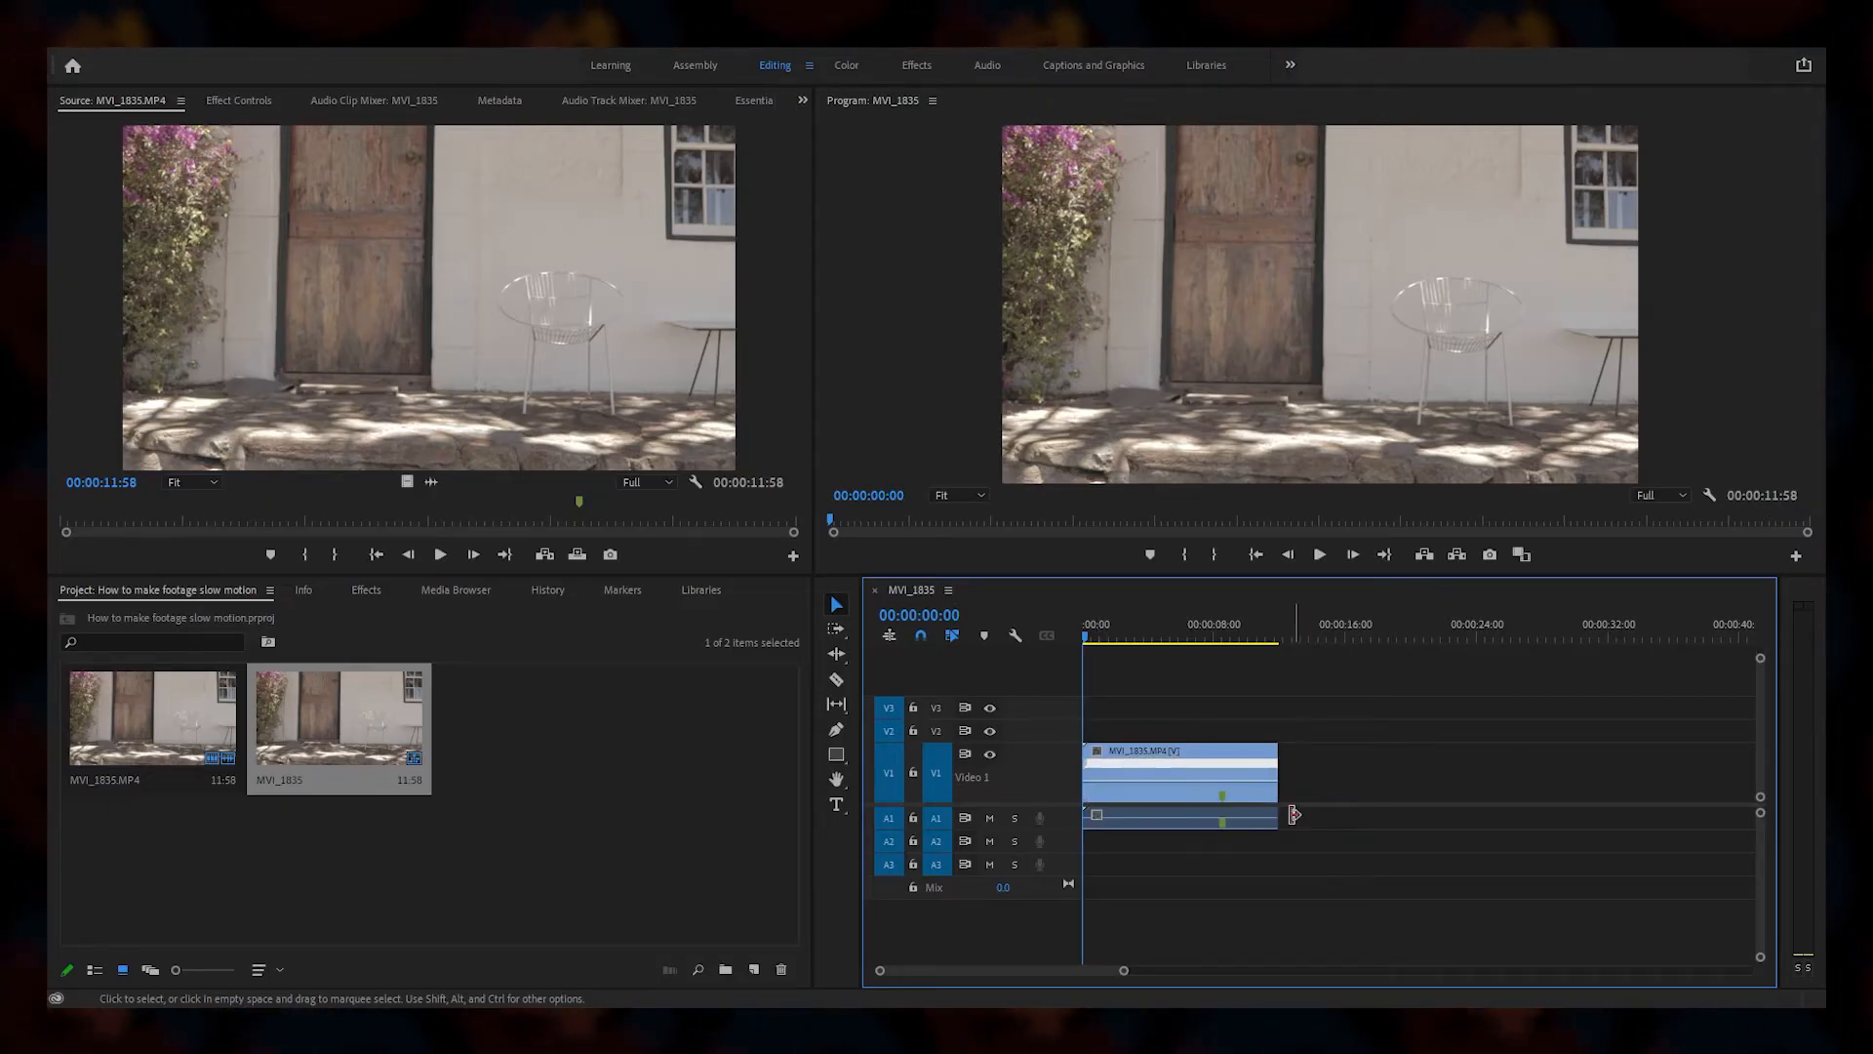
Step: Find the frame at 00:00:08:13 and add a speed keyframe there on the MVI_1835 clip
scroll(1202, 798, up, 2)
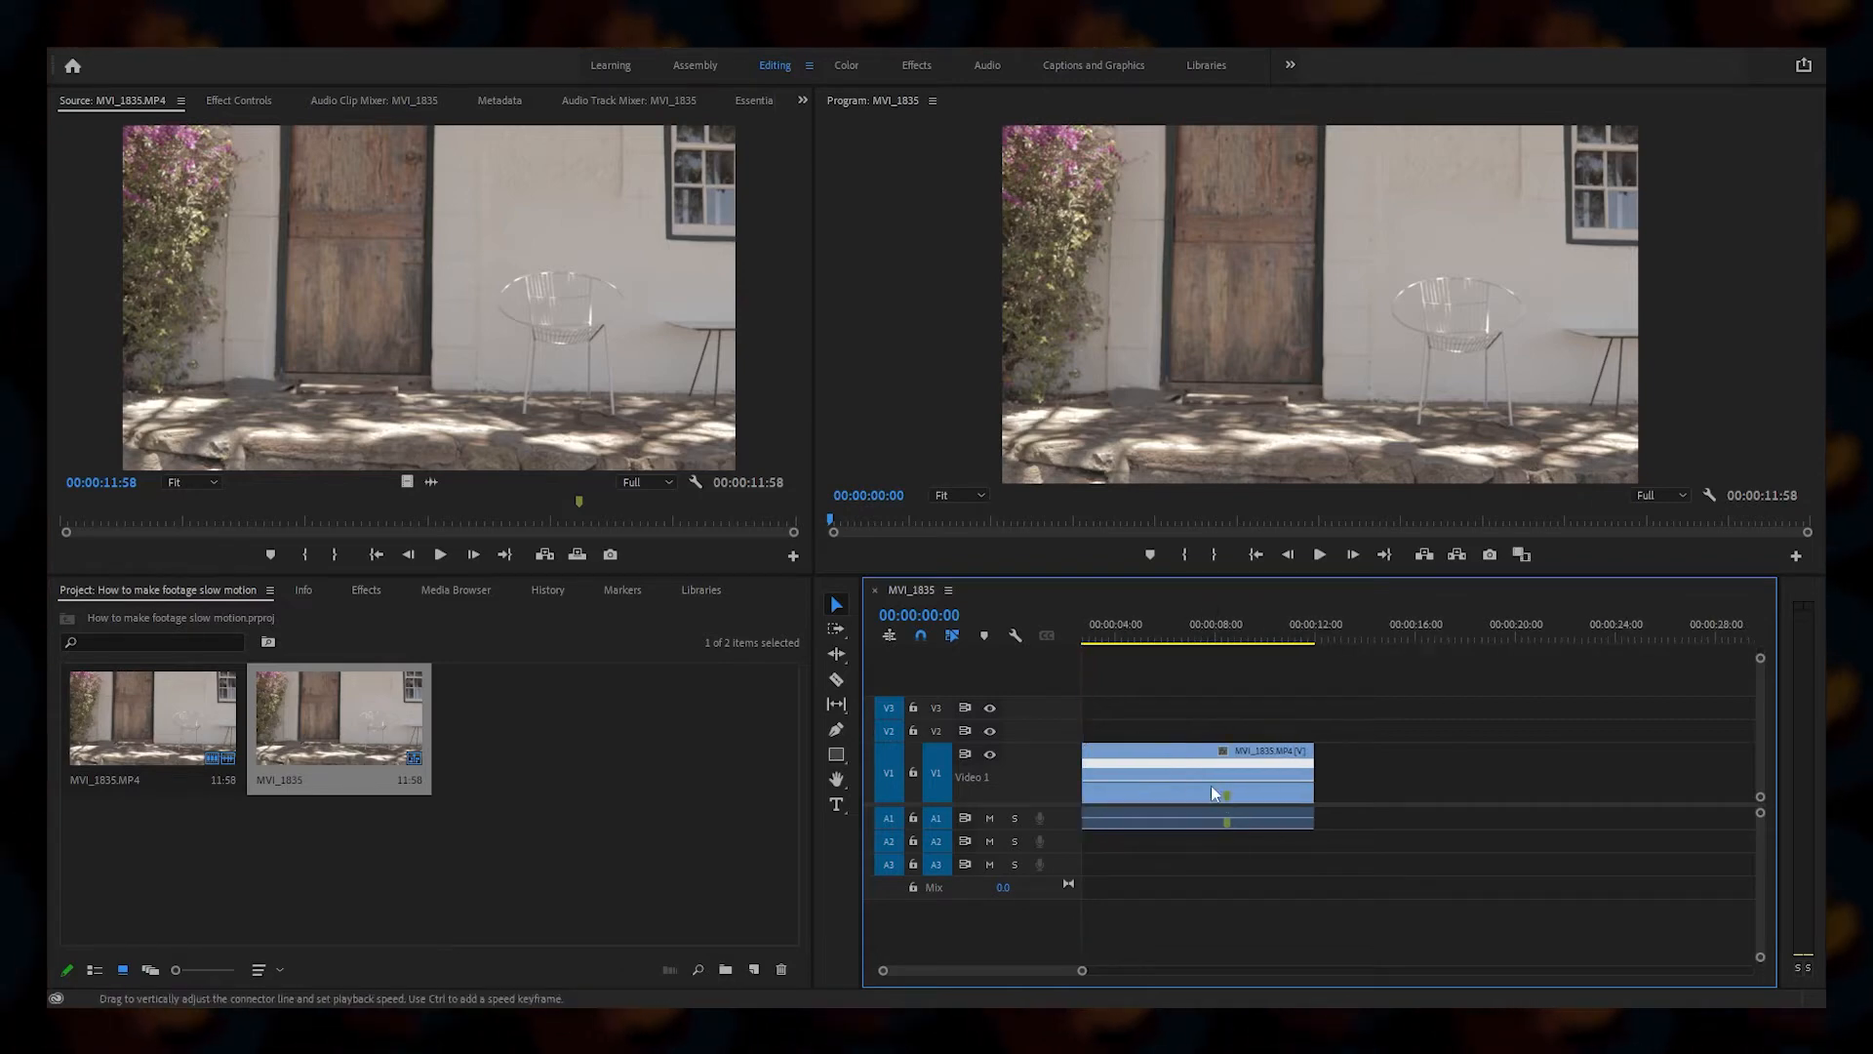
scroll(1214, 790, up, 1)
drag(1198, 636, 1227, 634)
key(space)
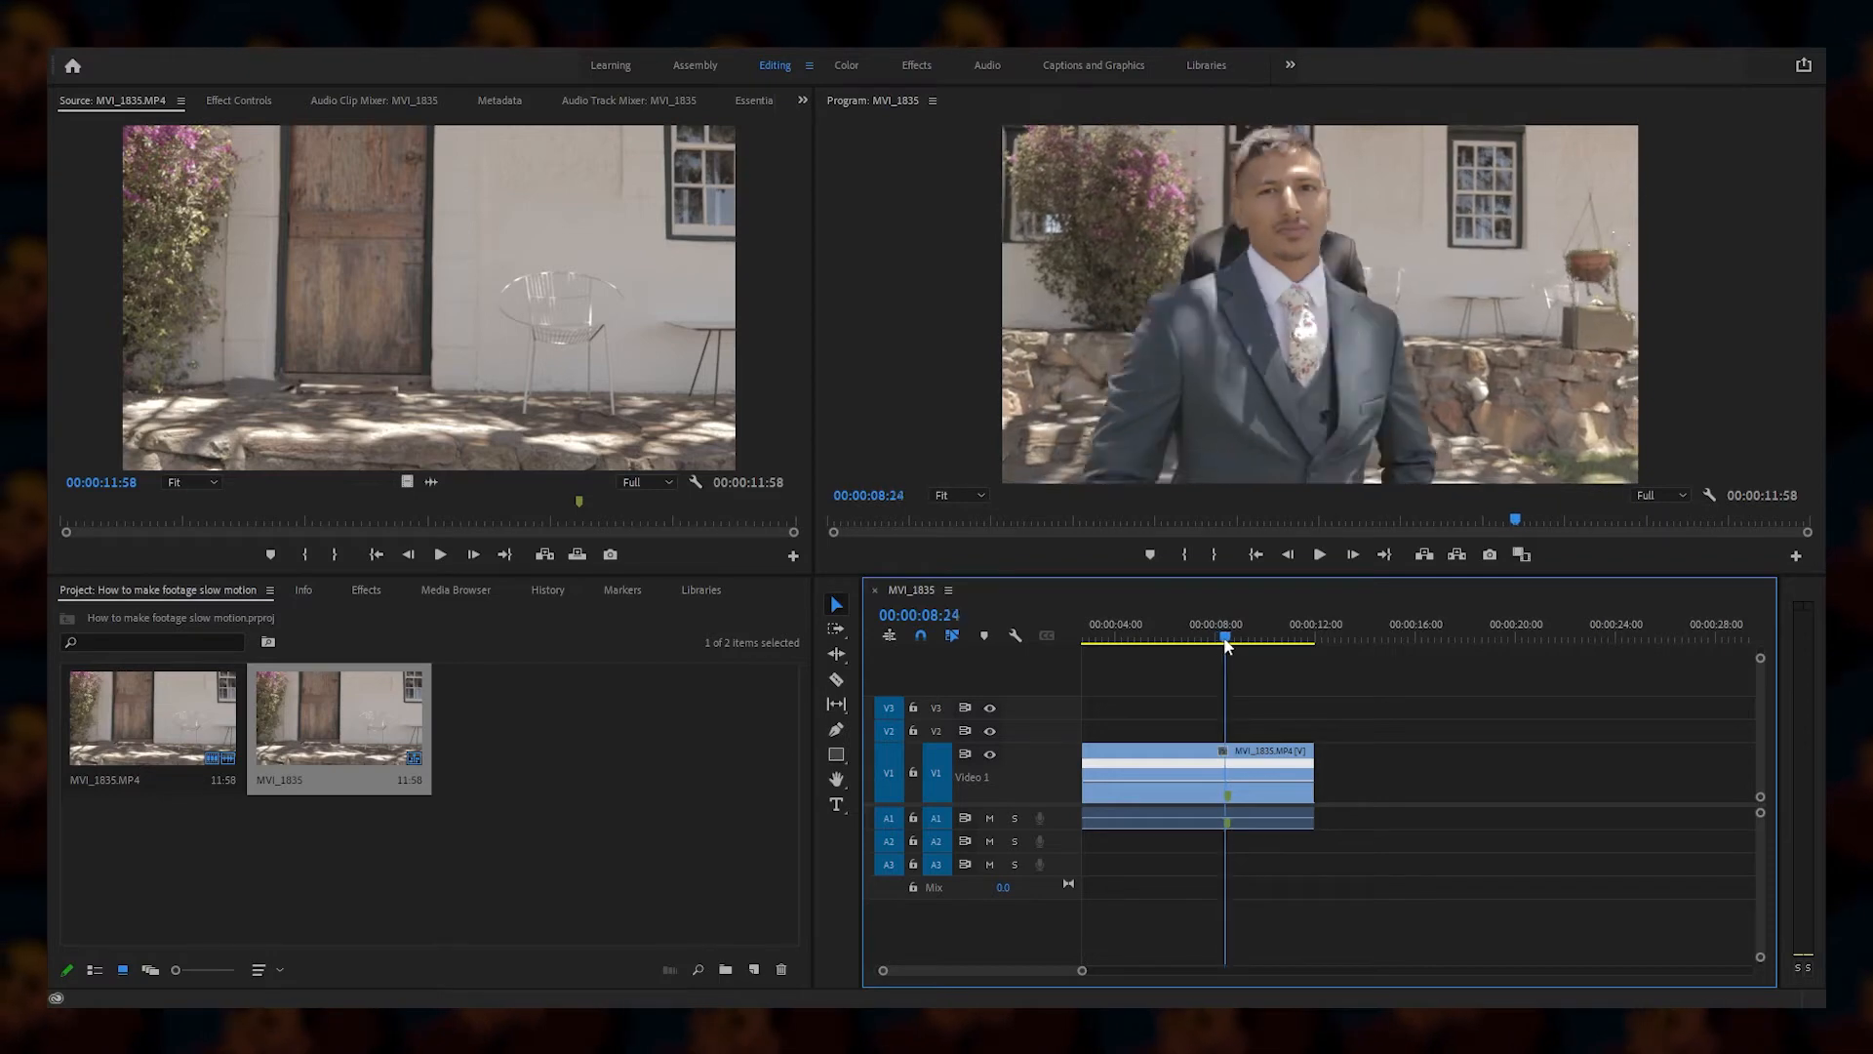
drag(1222, 646, 1216, 653)
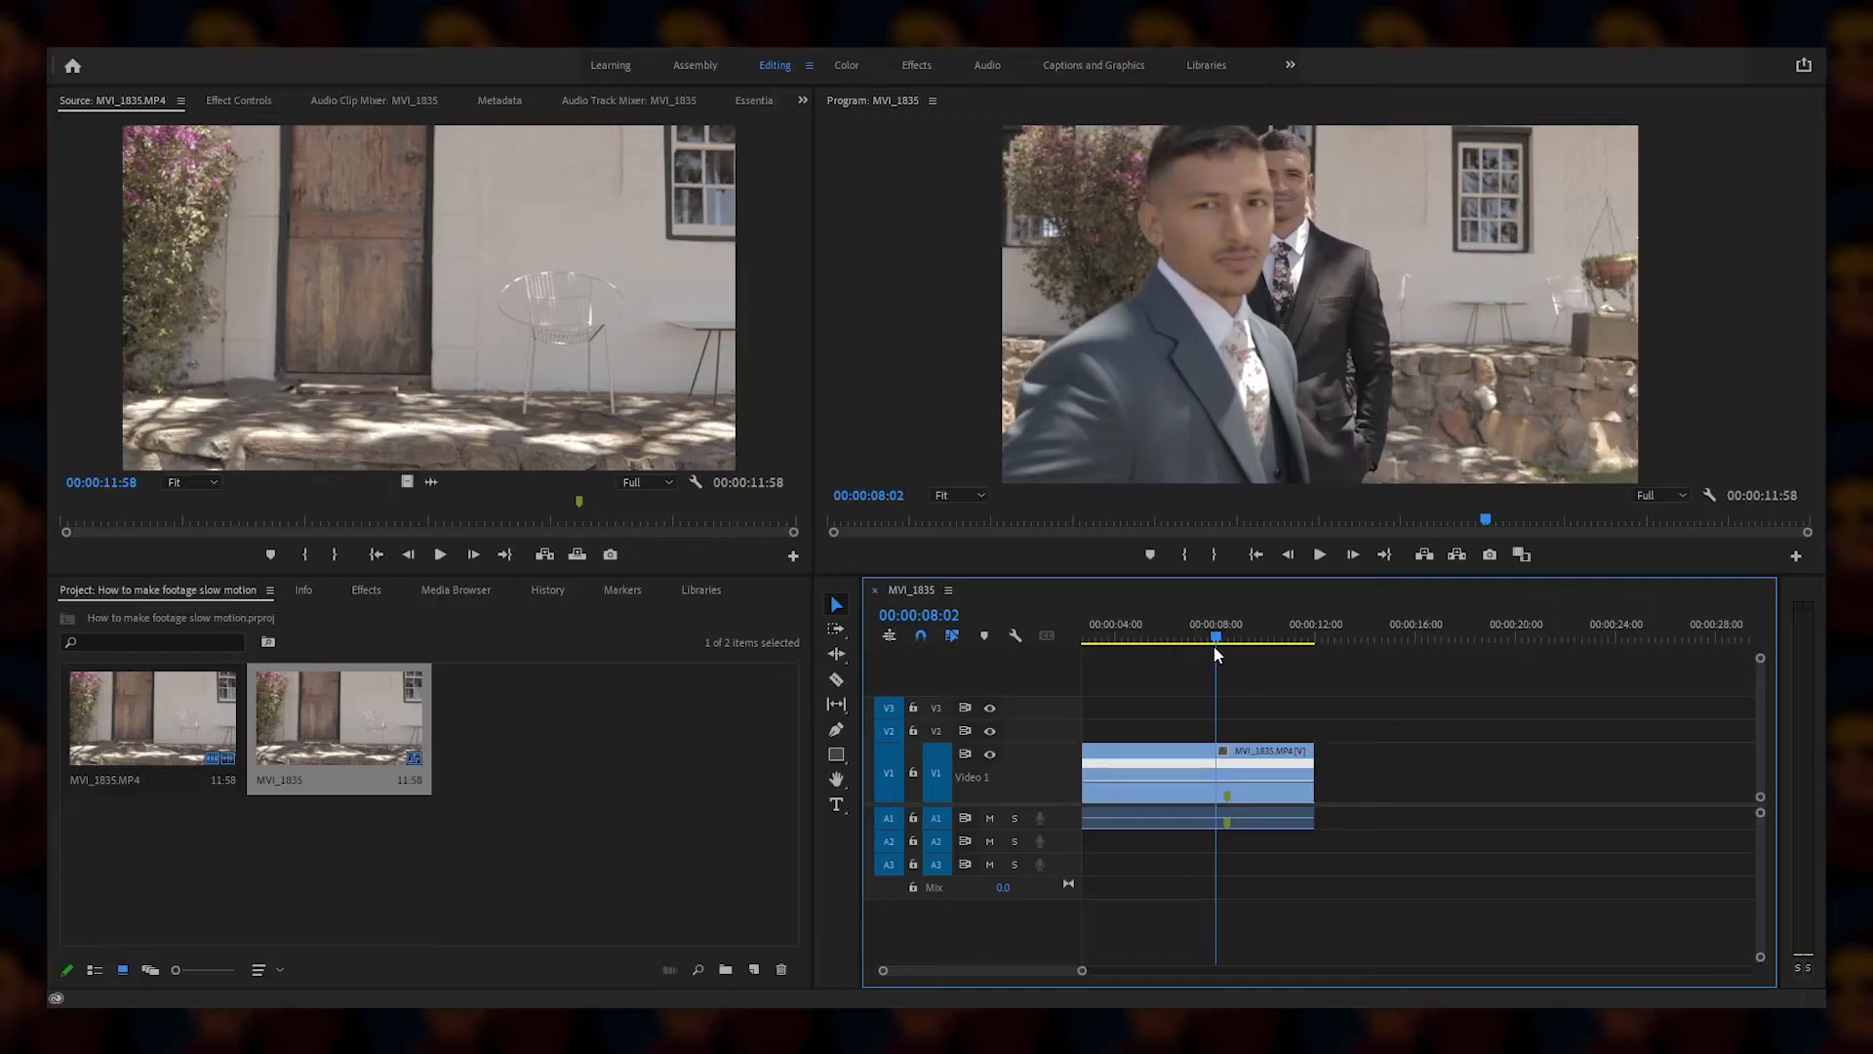
drag(1218, 645, 1219, 645)
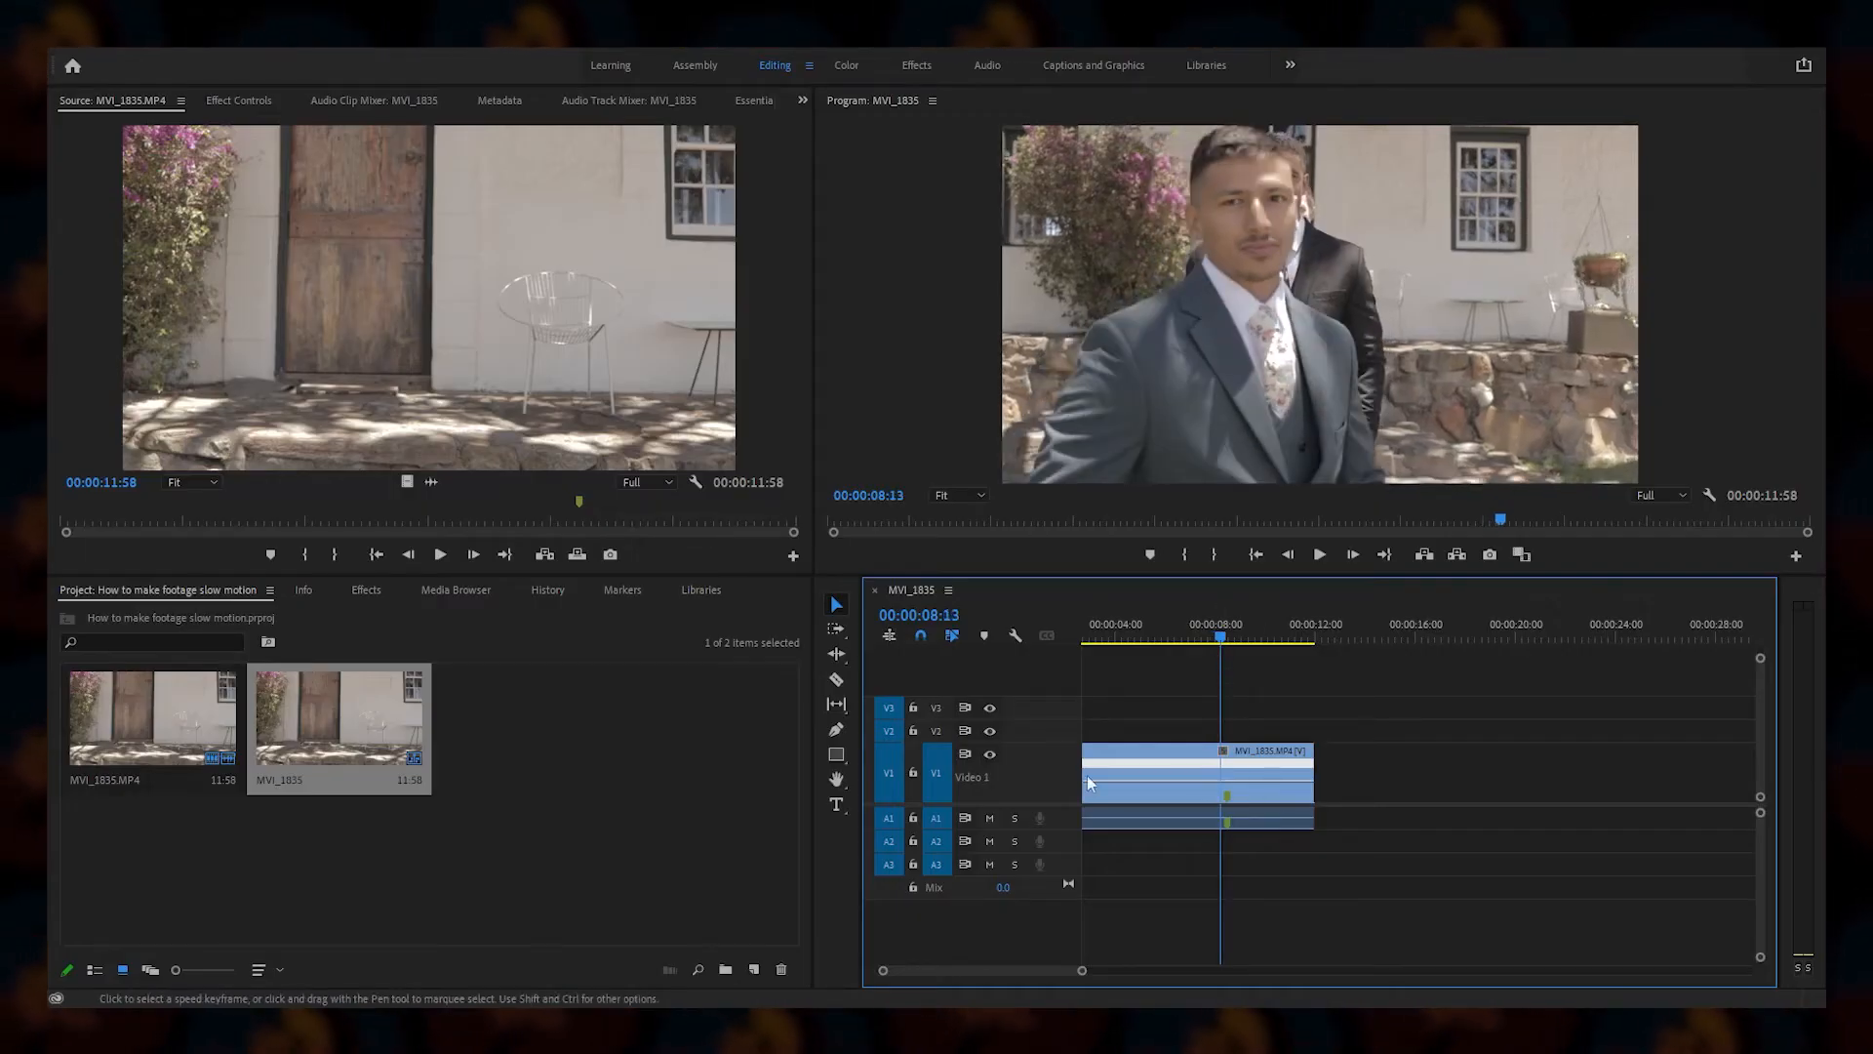
scroll(1062, 772, up, 3)
scroll(1231, 764, up, 5)
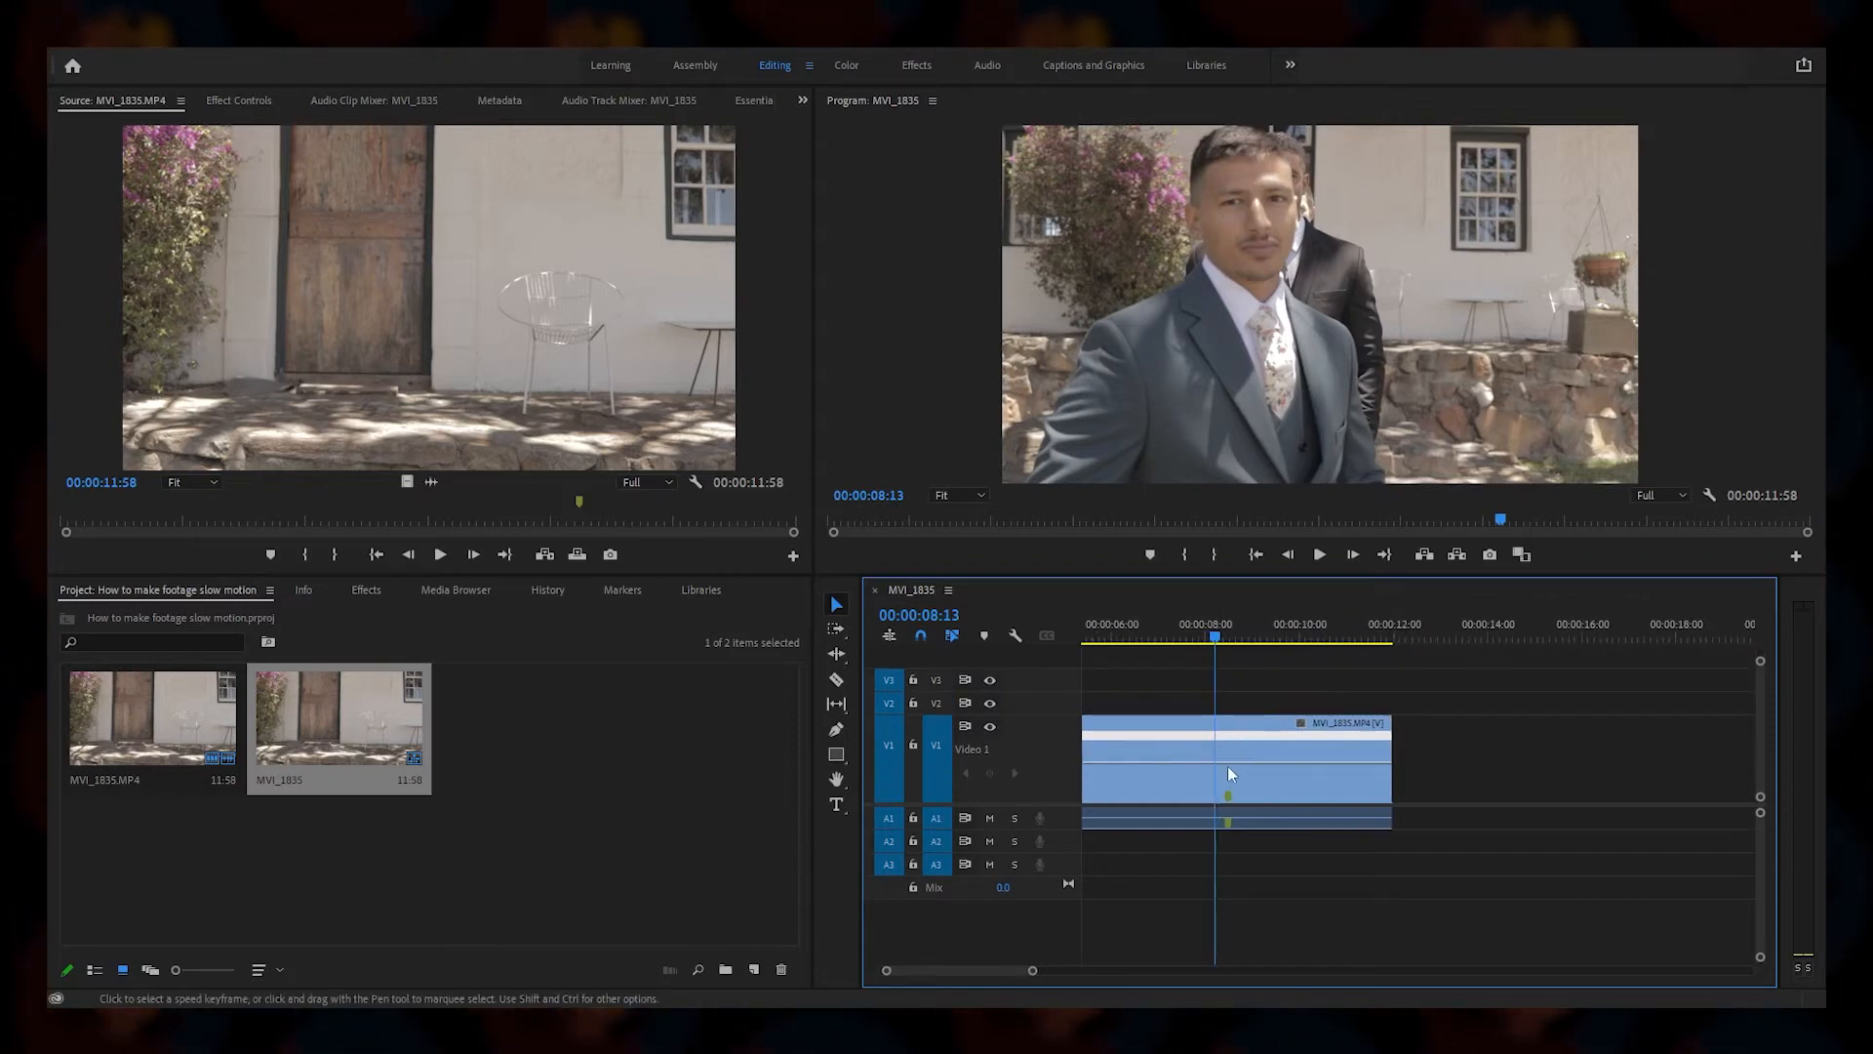
ctrl+click(1217, 767)
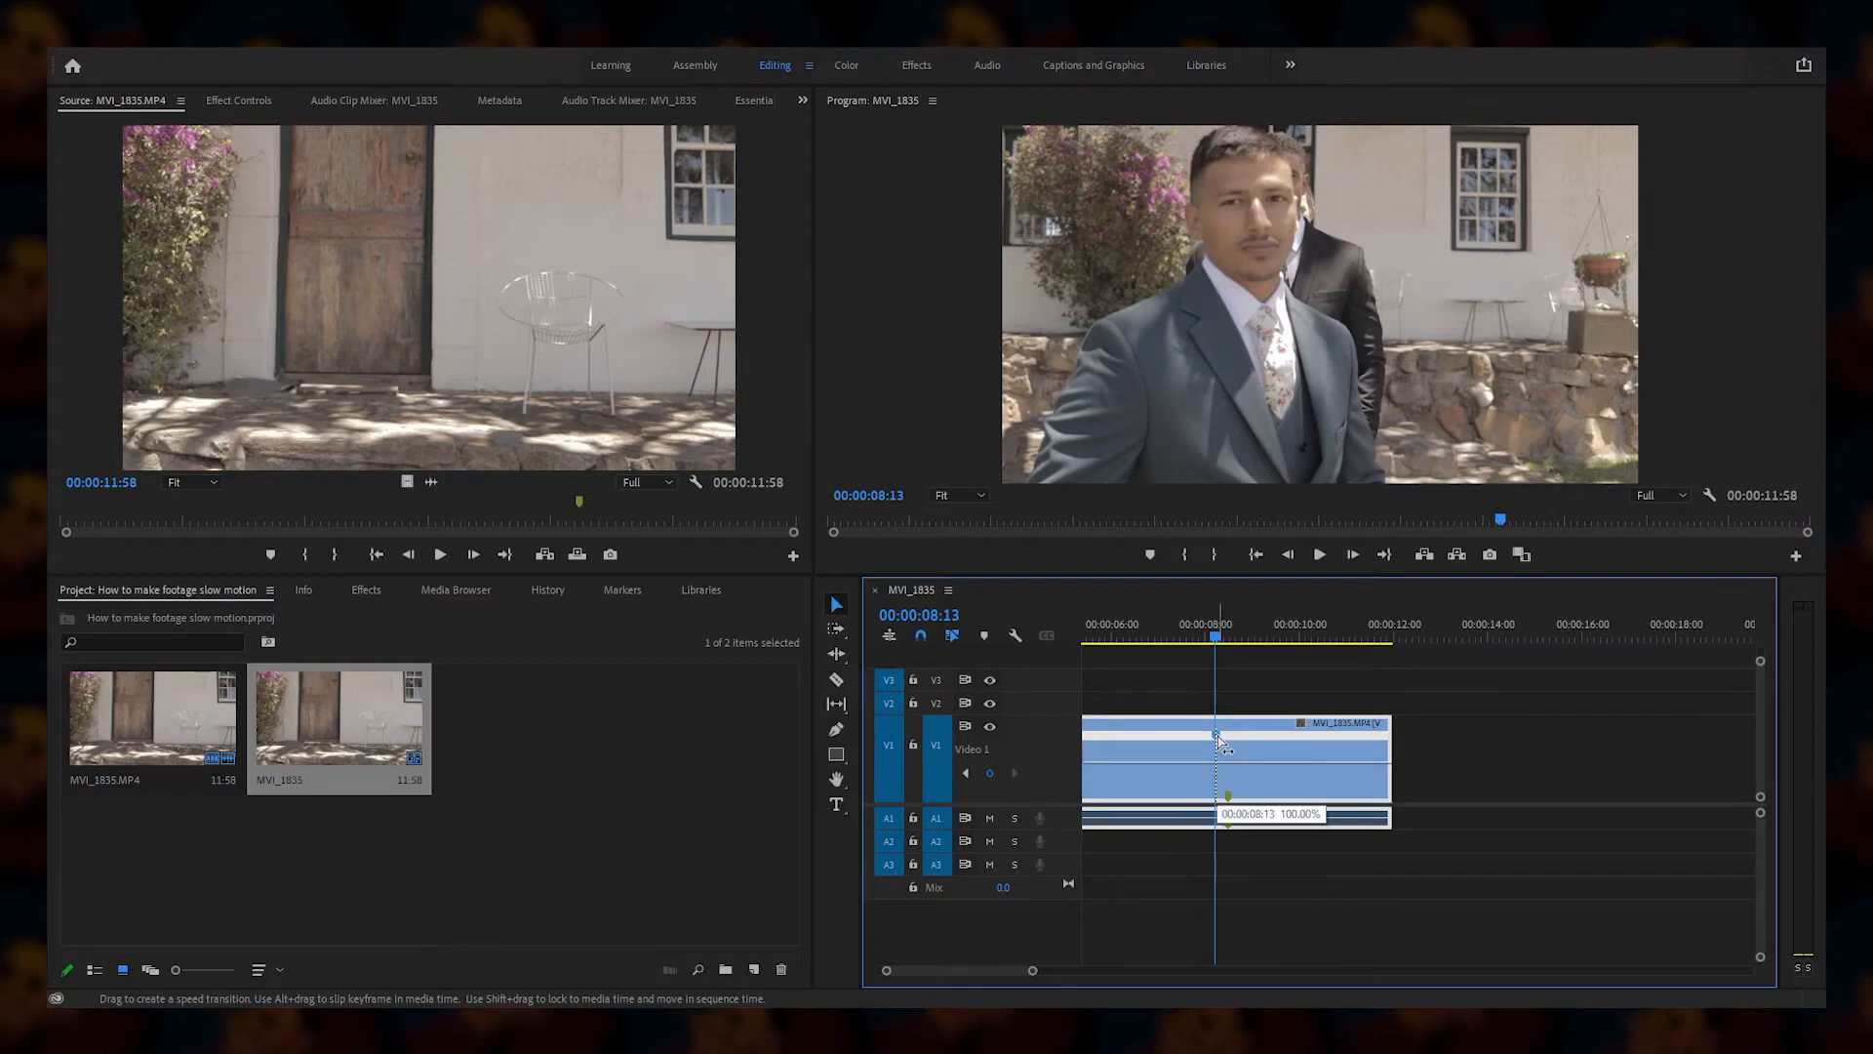
Step: Split the speed keyframe into a gradual ramp and lower the clip's speed after it to 40%
drag(1219, 743, 1239, 747)
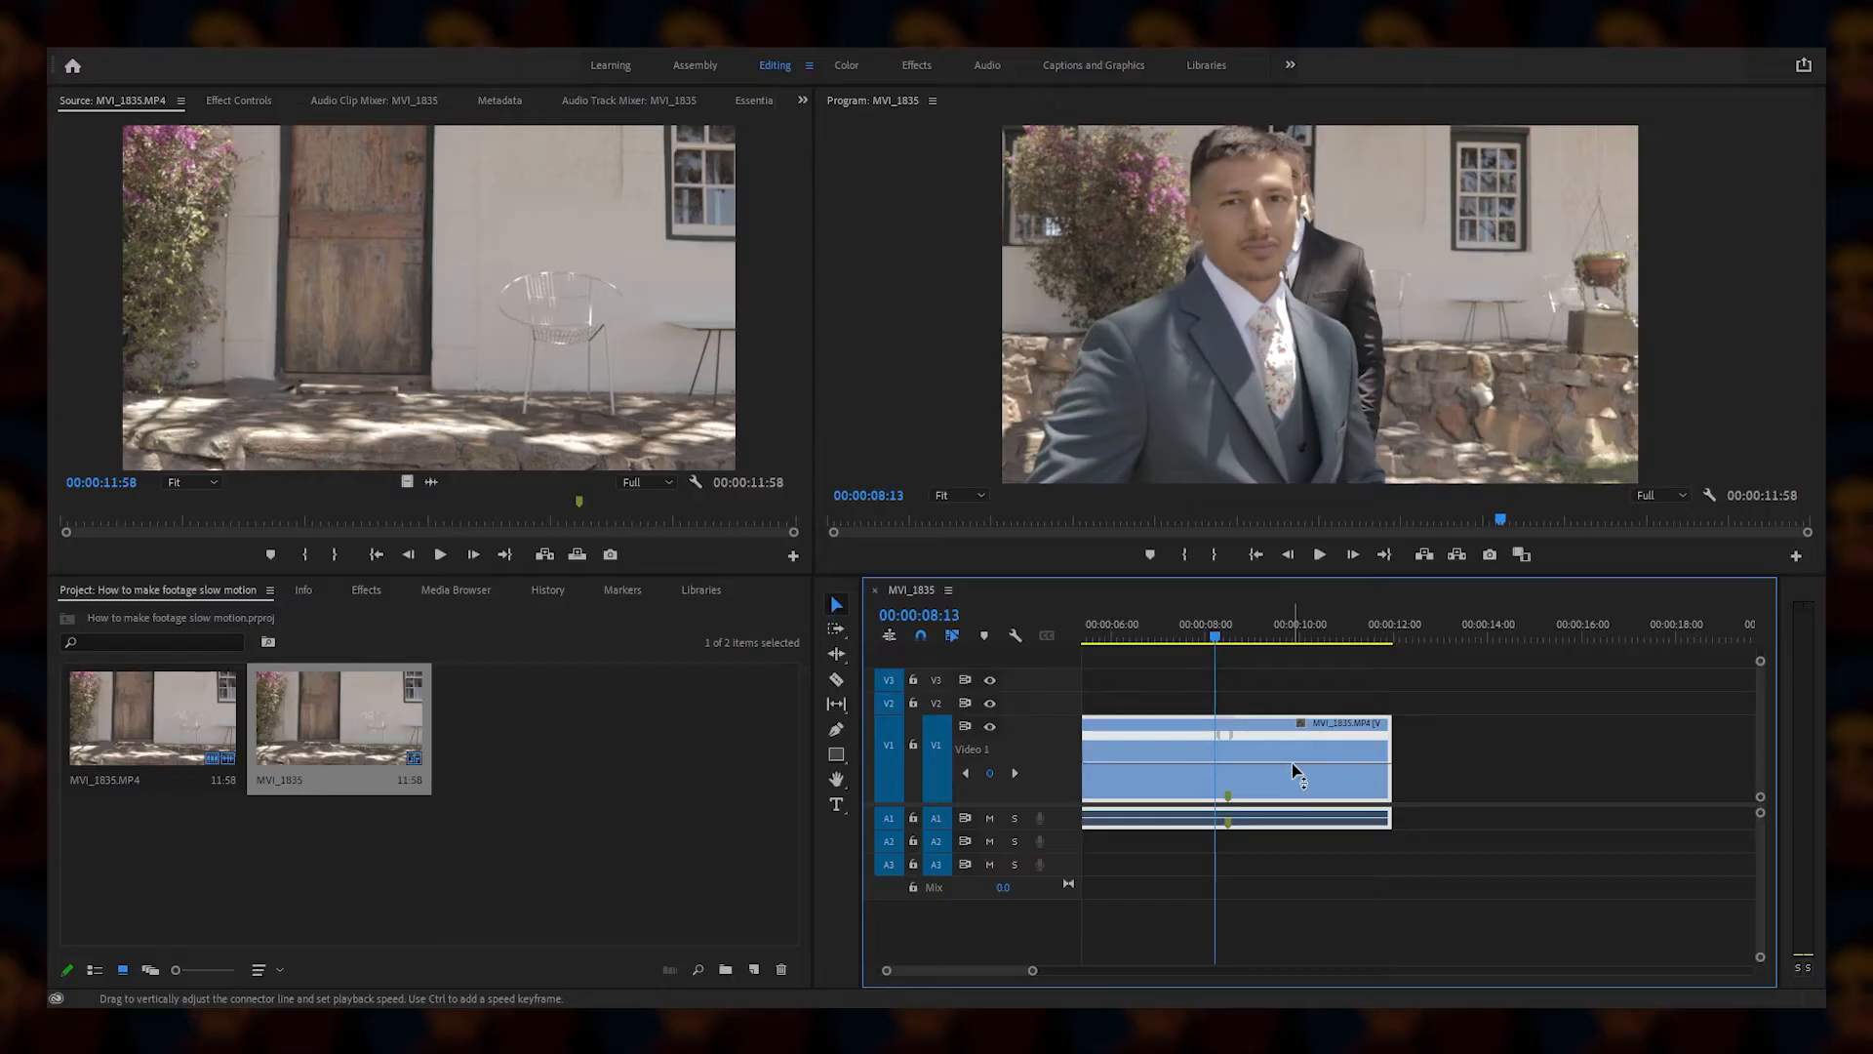
drag(1292, 765, 1293, 771)
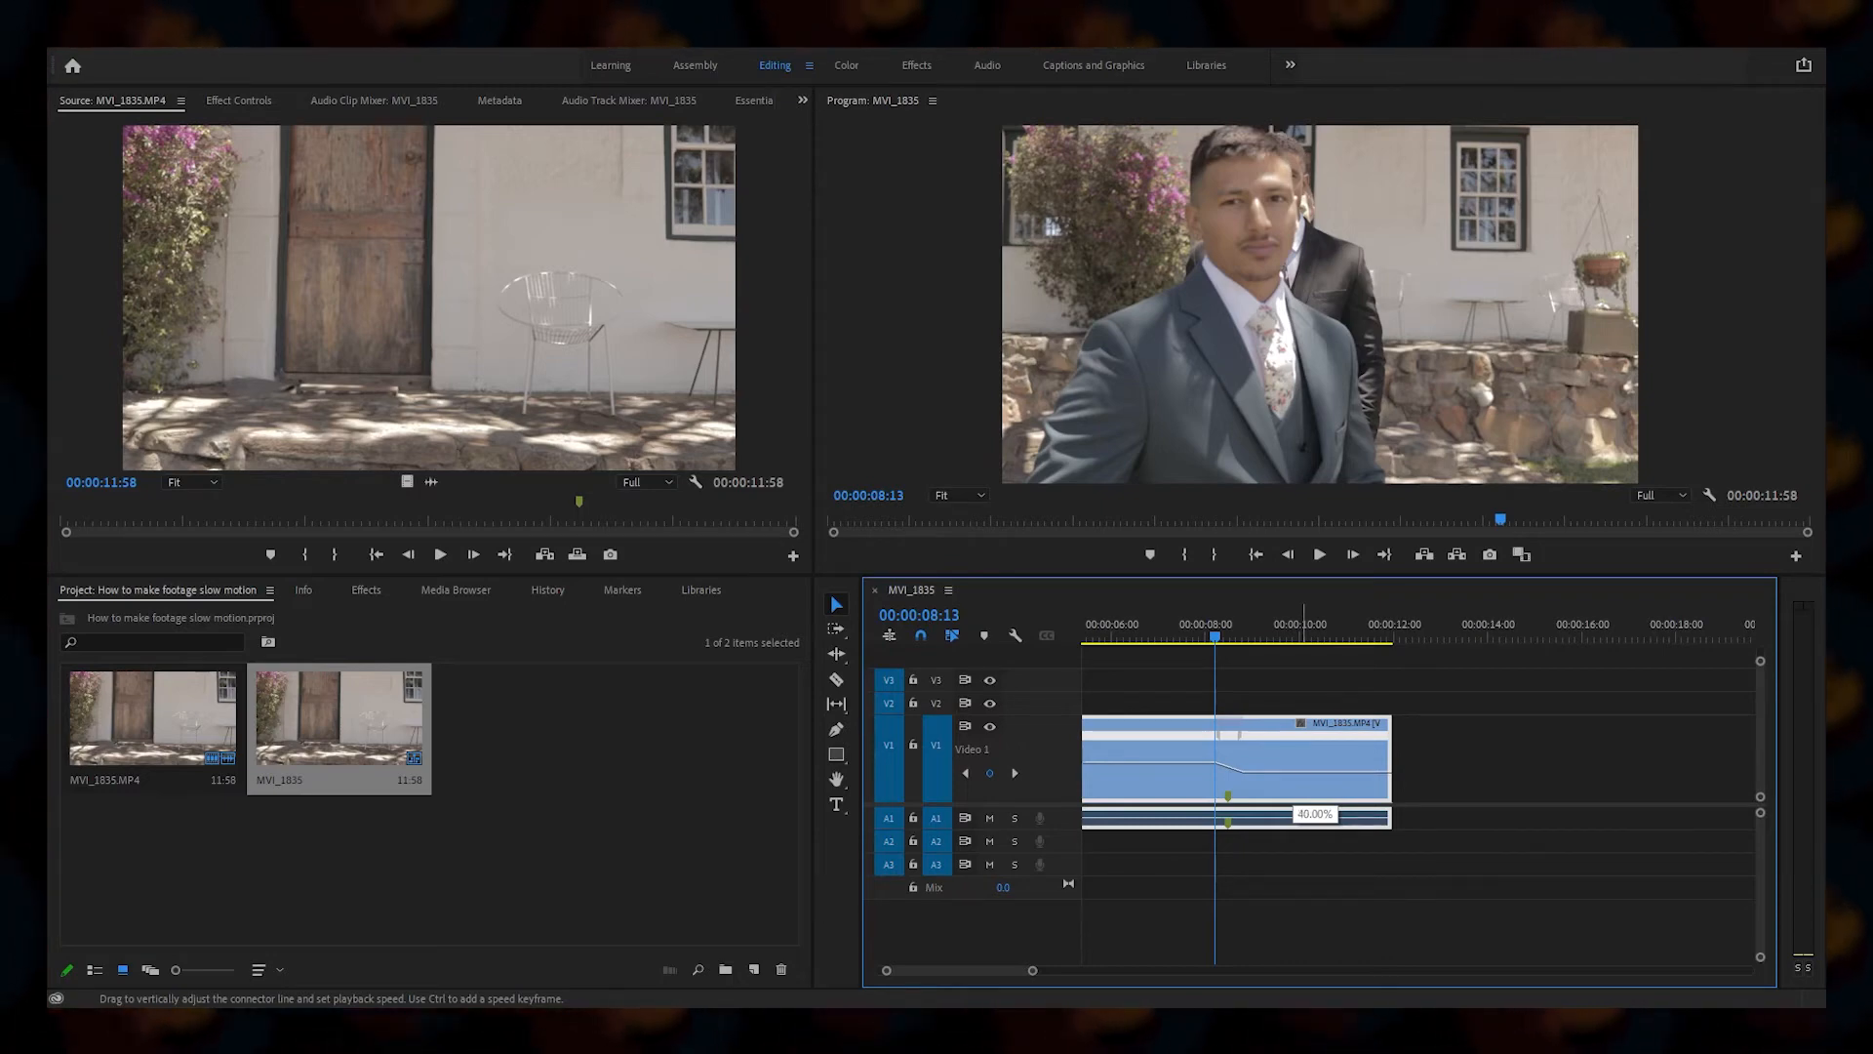
drag(1254, 772, 1255, 769)
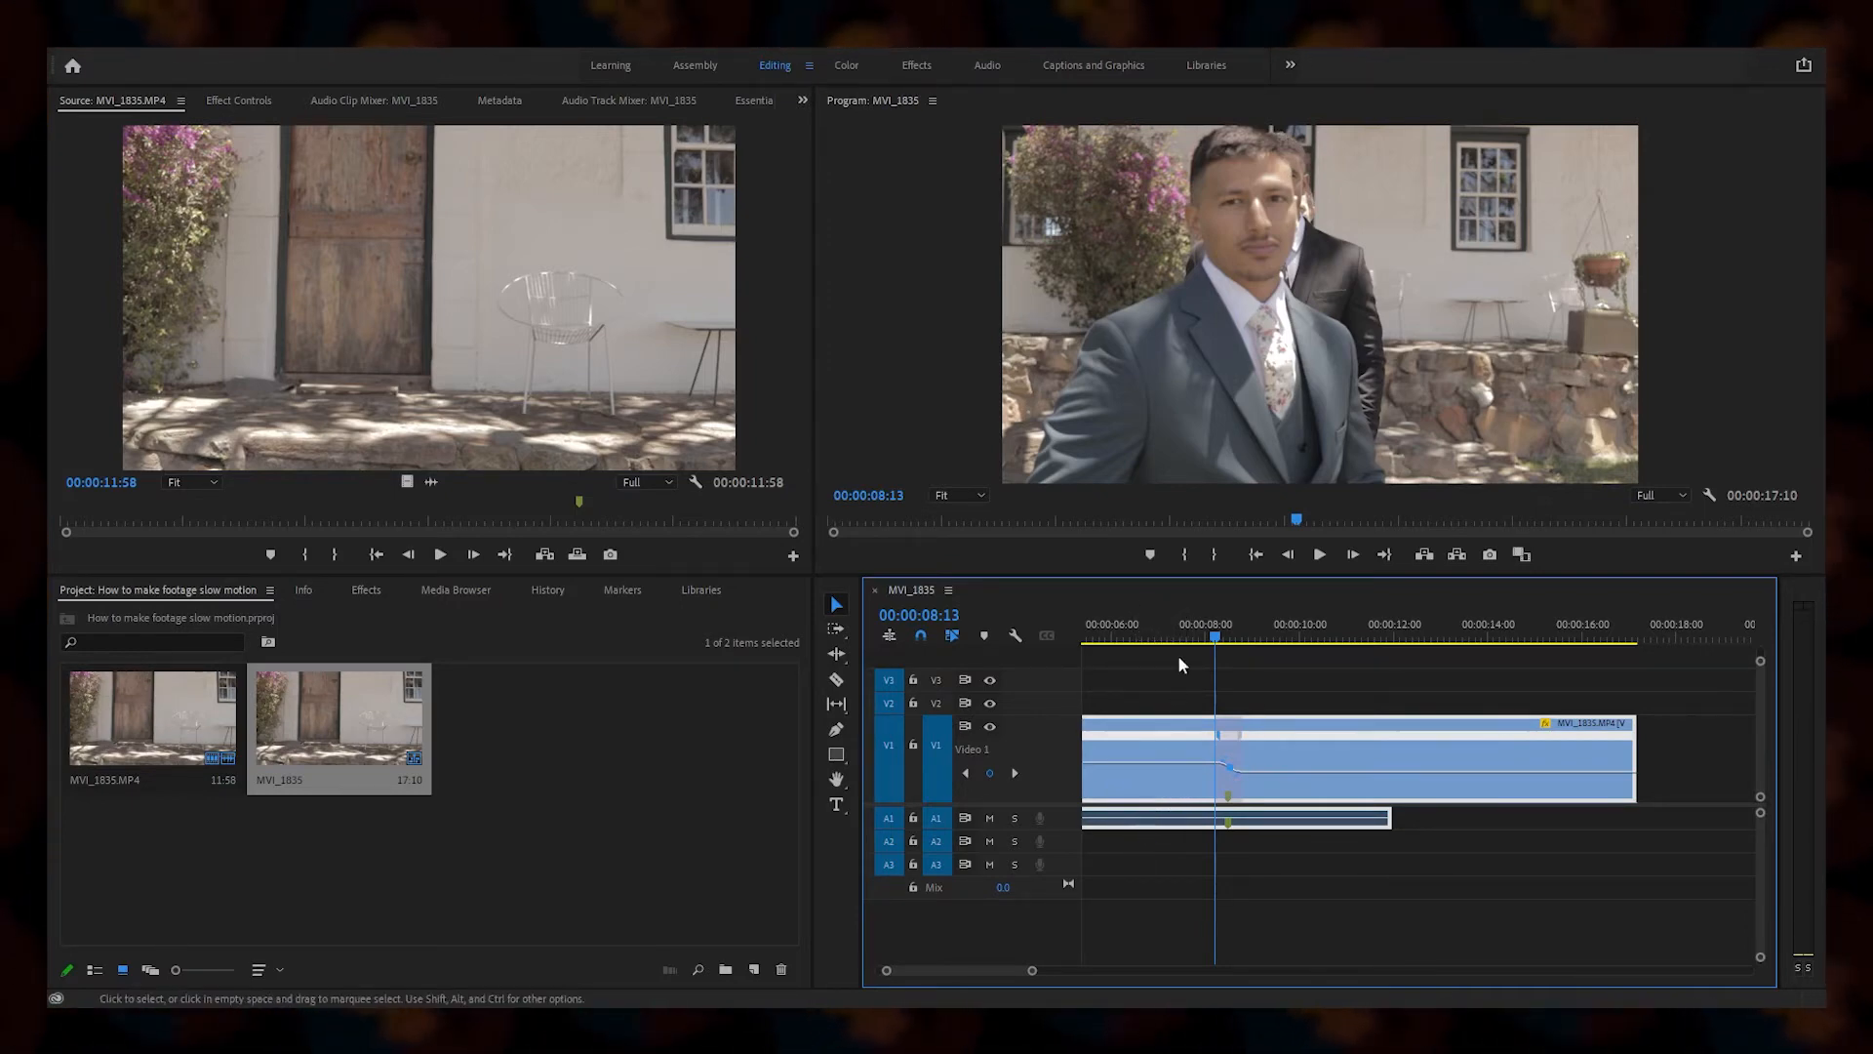
Step: Play the sequence through the speed ramp, starting shortly before it, to check the slow-down
click(1189, 619)
scroll(1198, 689, down, 4)
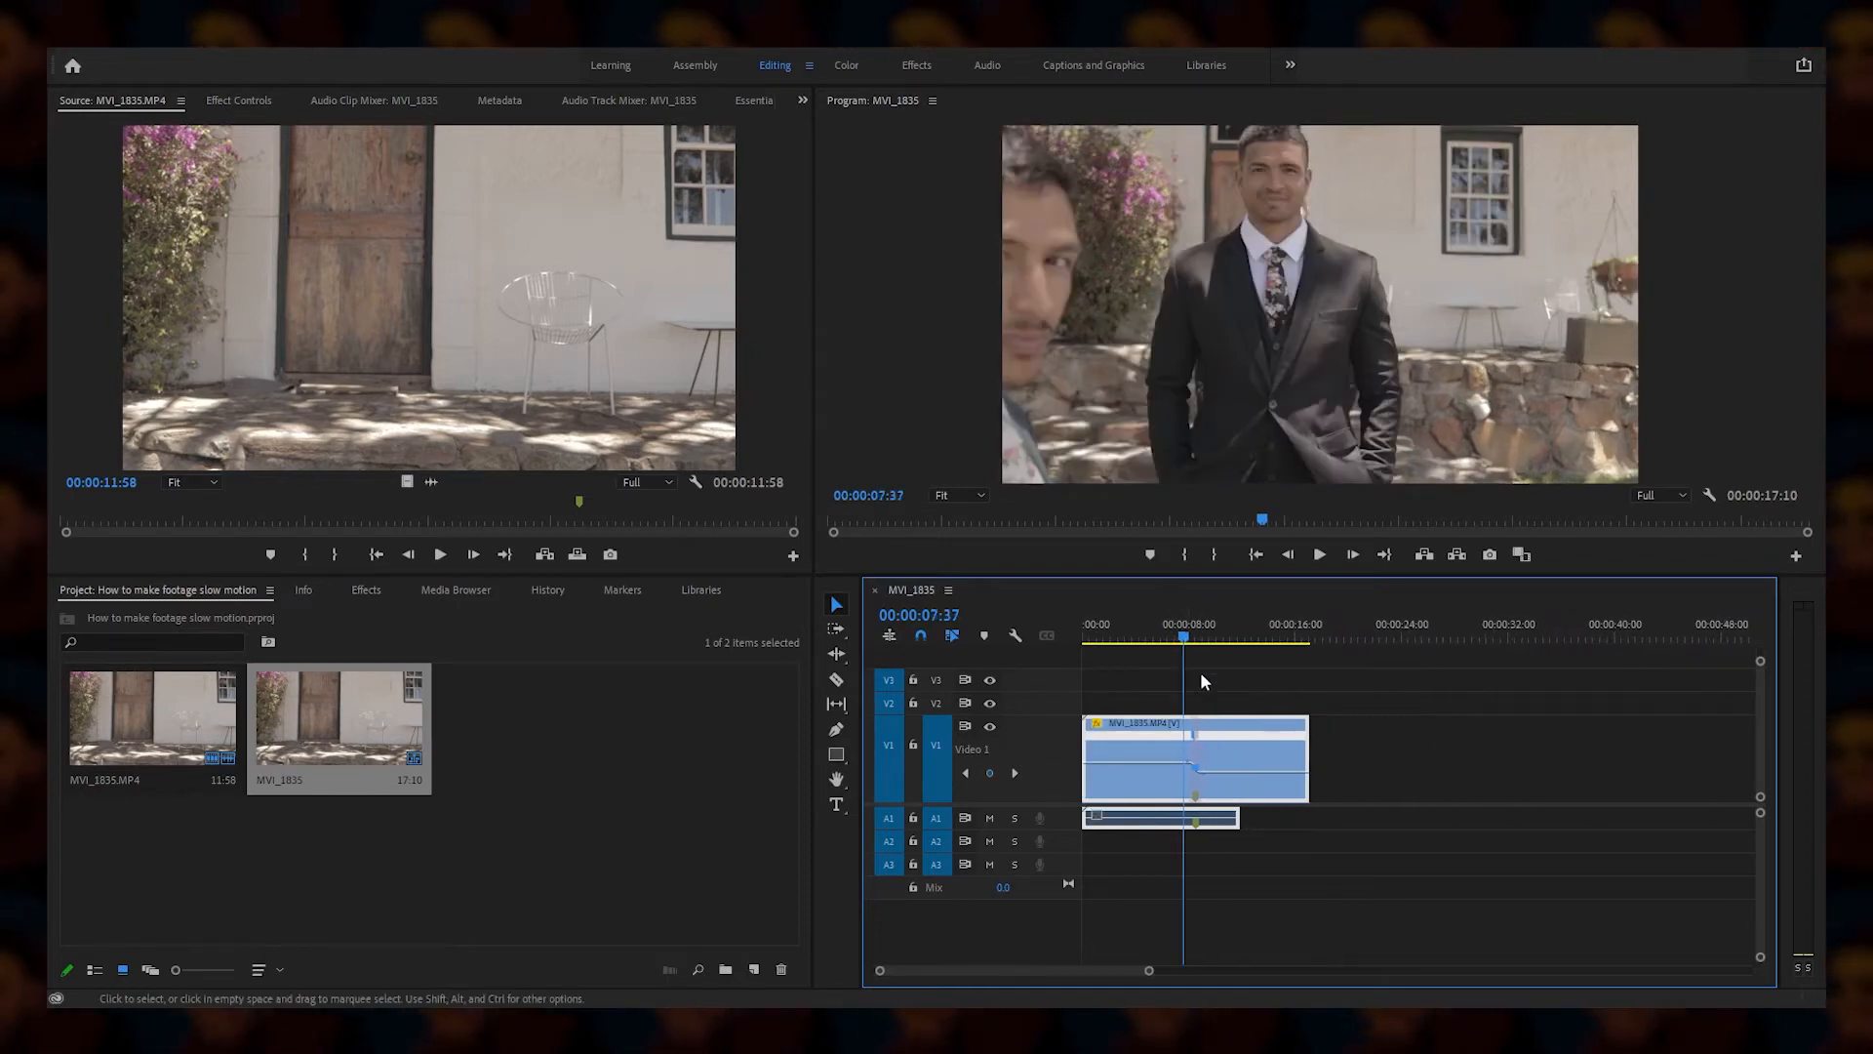
drag(1183, 641, 1170, 647)
key(space)
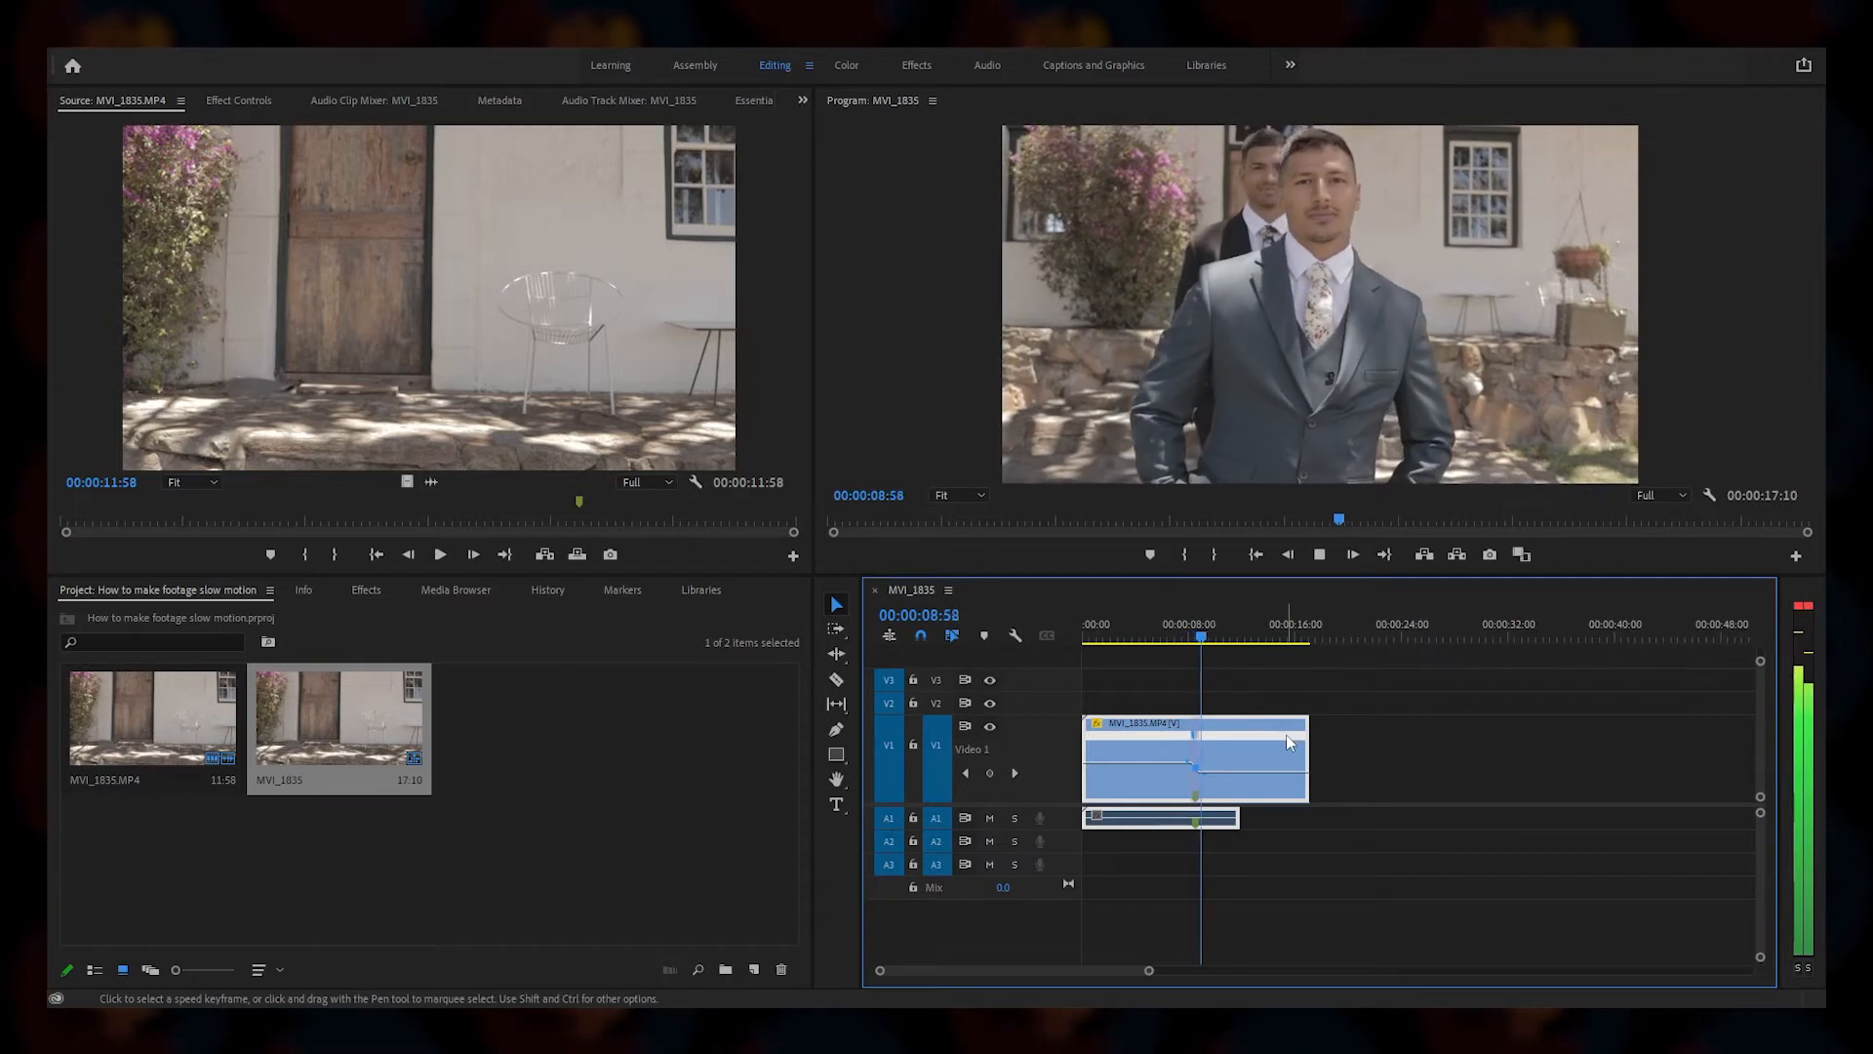
key(space)
Step: Change the speed-ramped clip's time interpolation from Frame Sampling to Optical Flow
drag(1244, 790, 1222, 776)
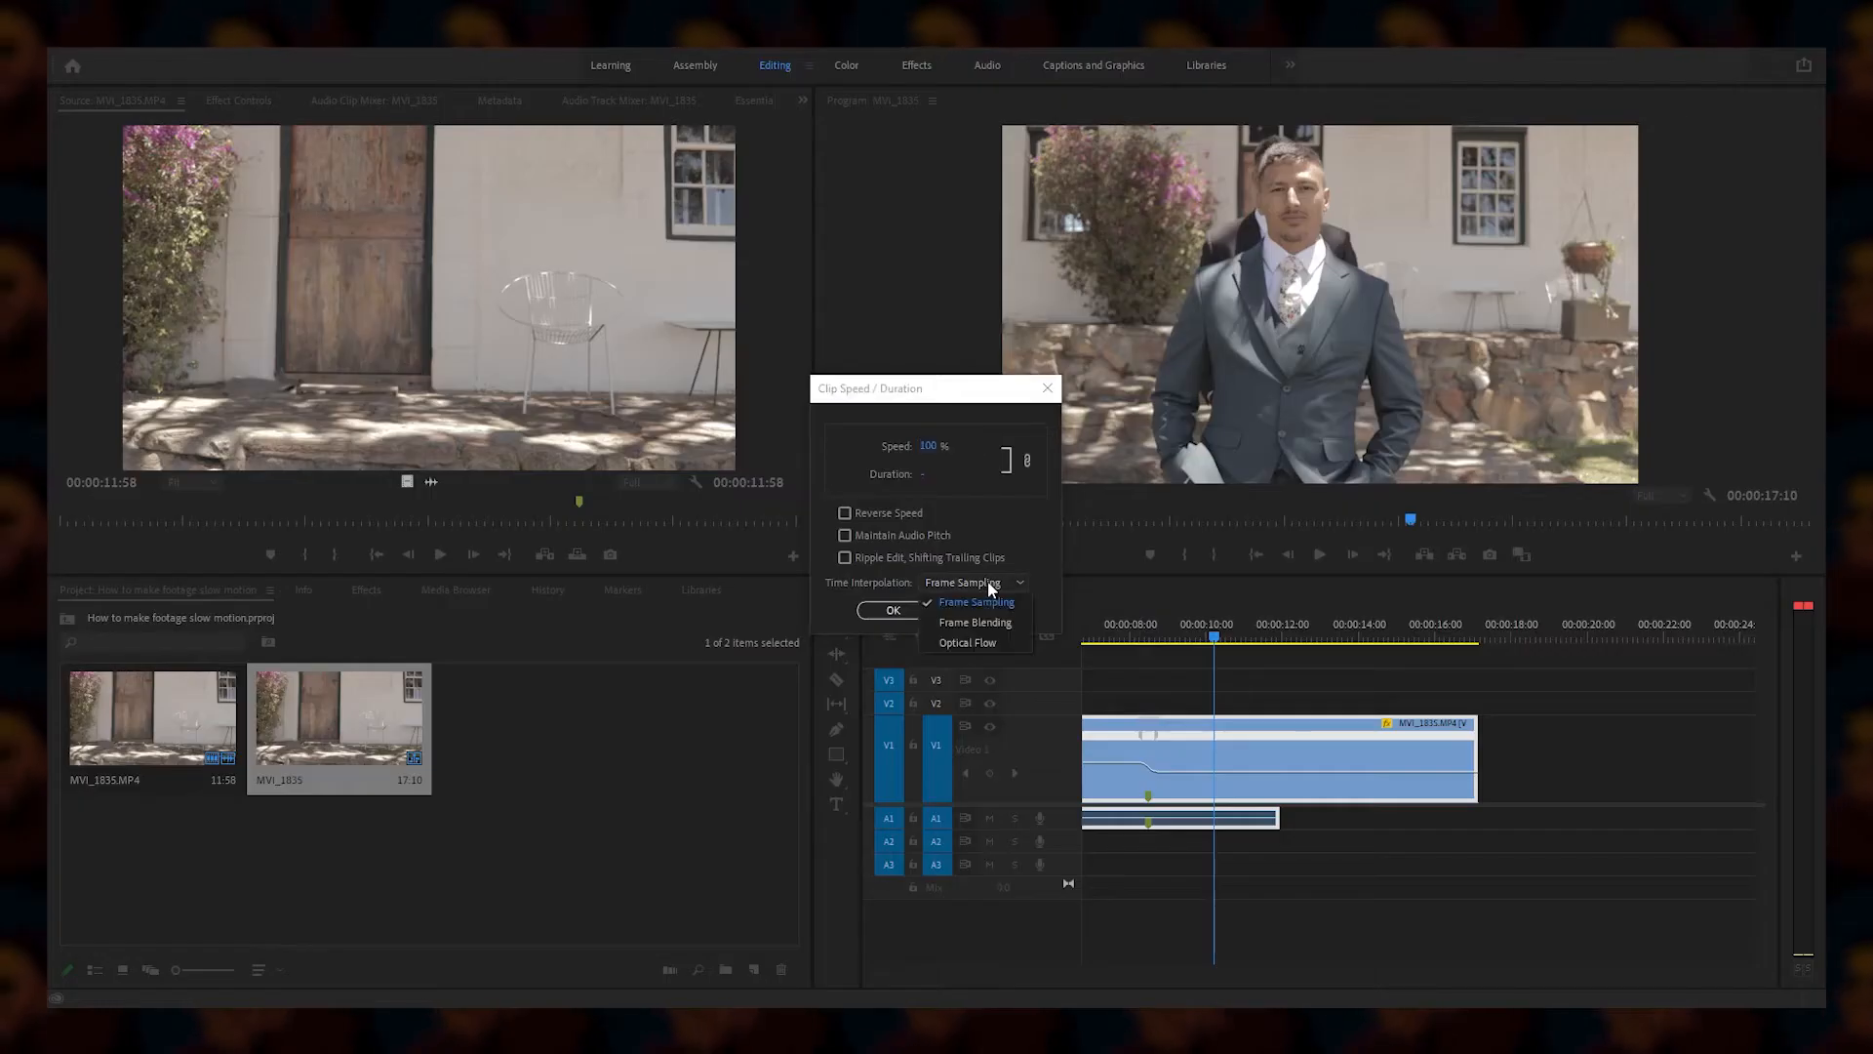
click(1005, 642)
click(893, 610)
Step: Mark the In point at the clip's start and the Out point at 00:00:17:09, then render that range
key(minus)
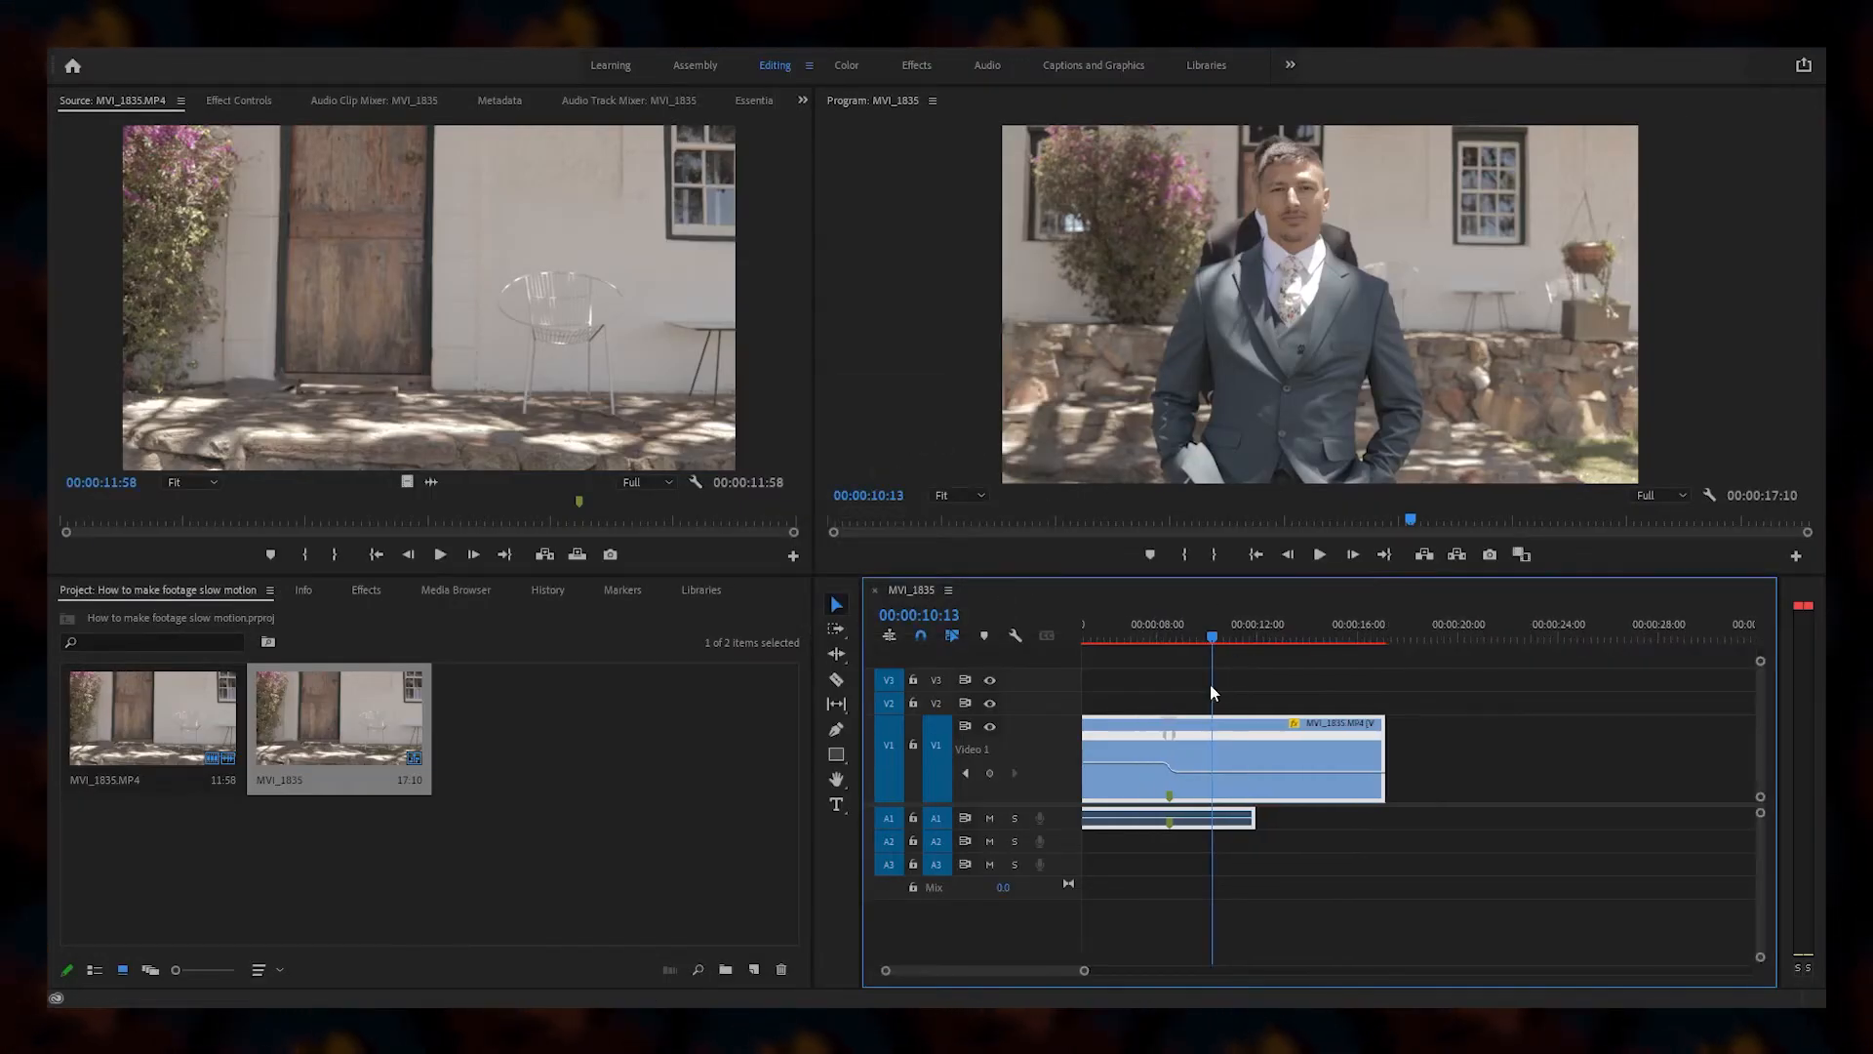
click(1256, 555)
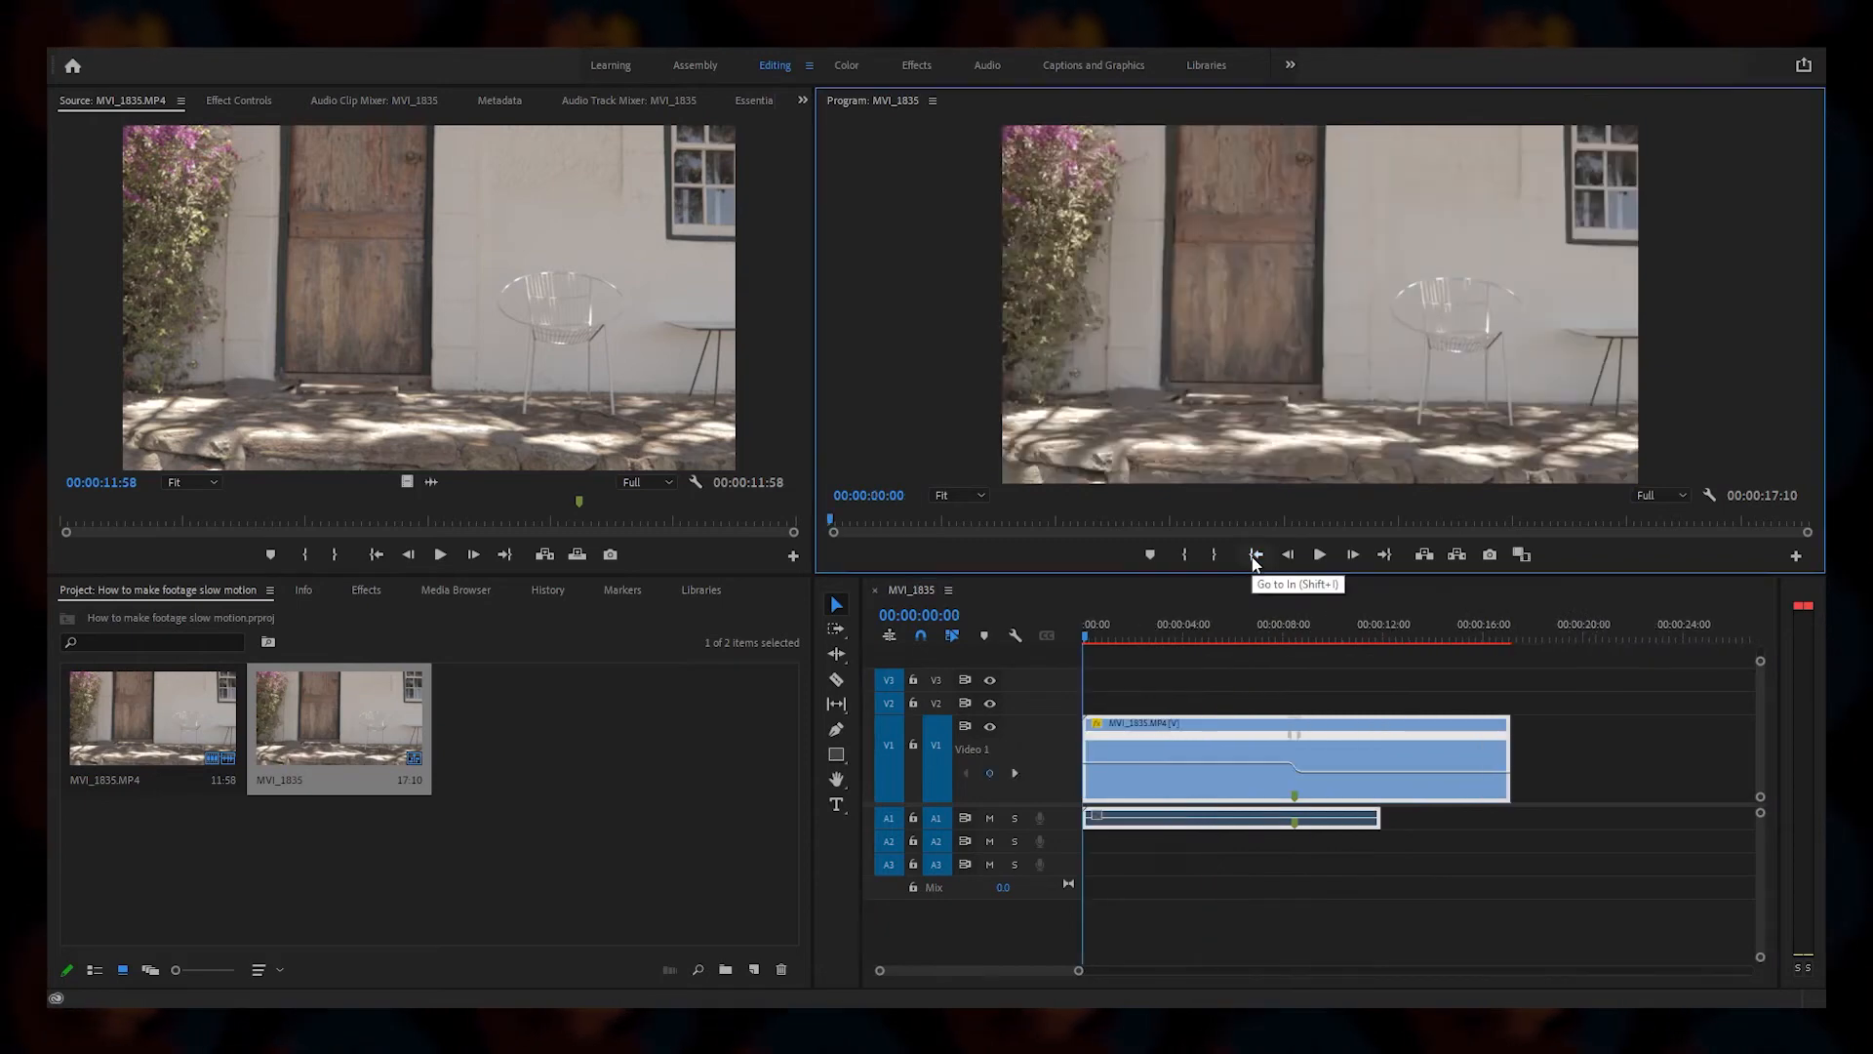
click(1385, 554)
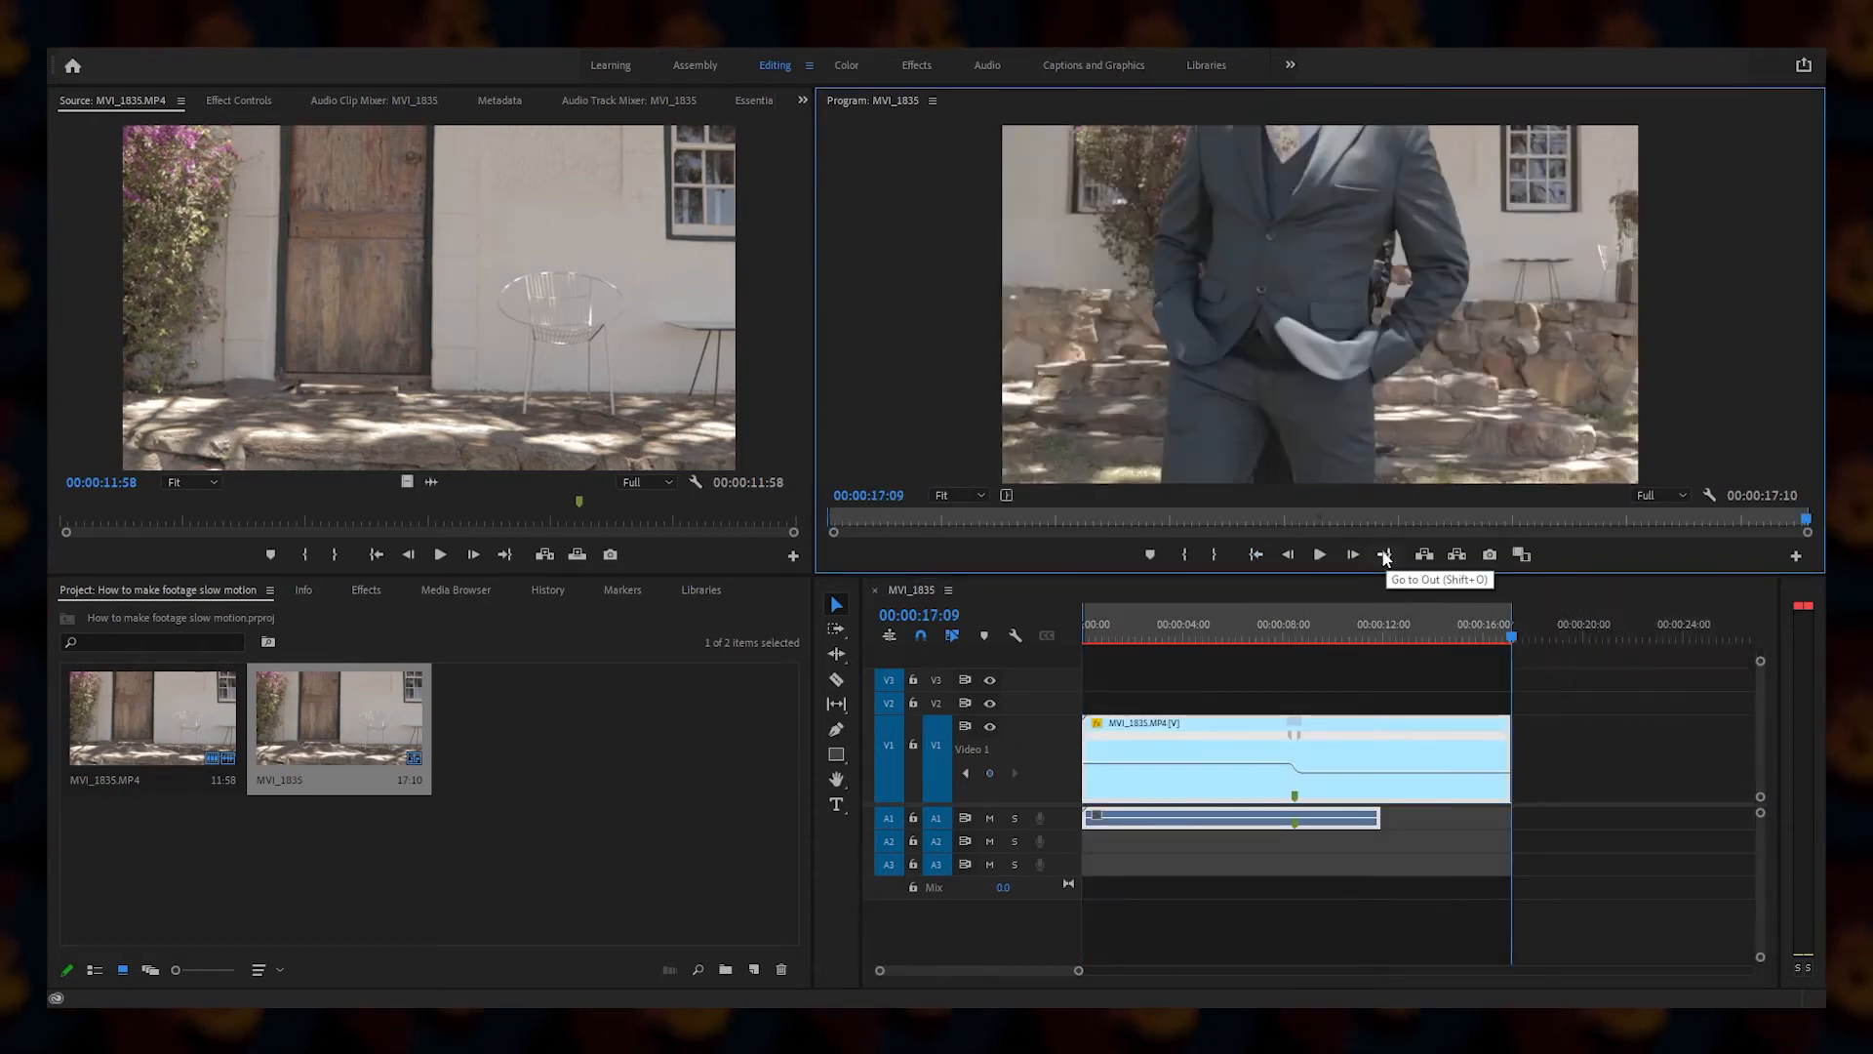
key(Return)
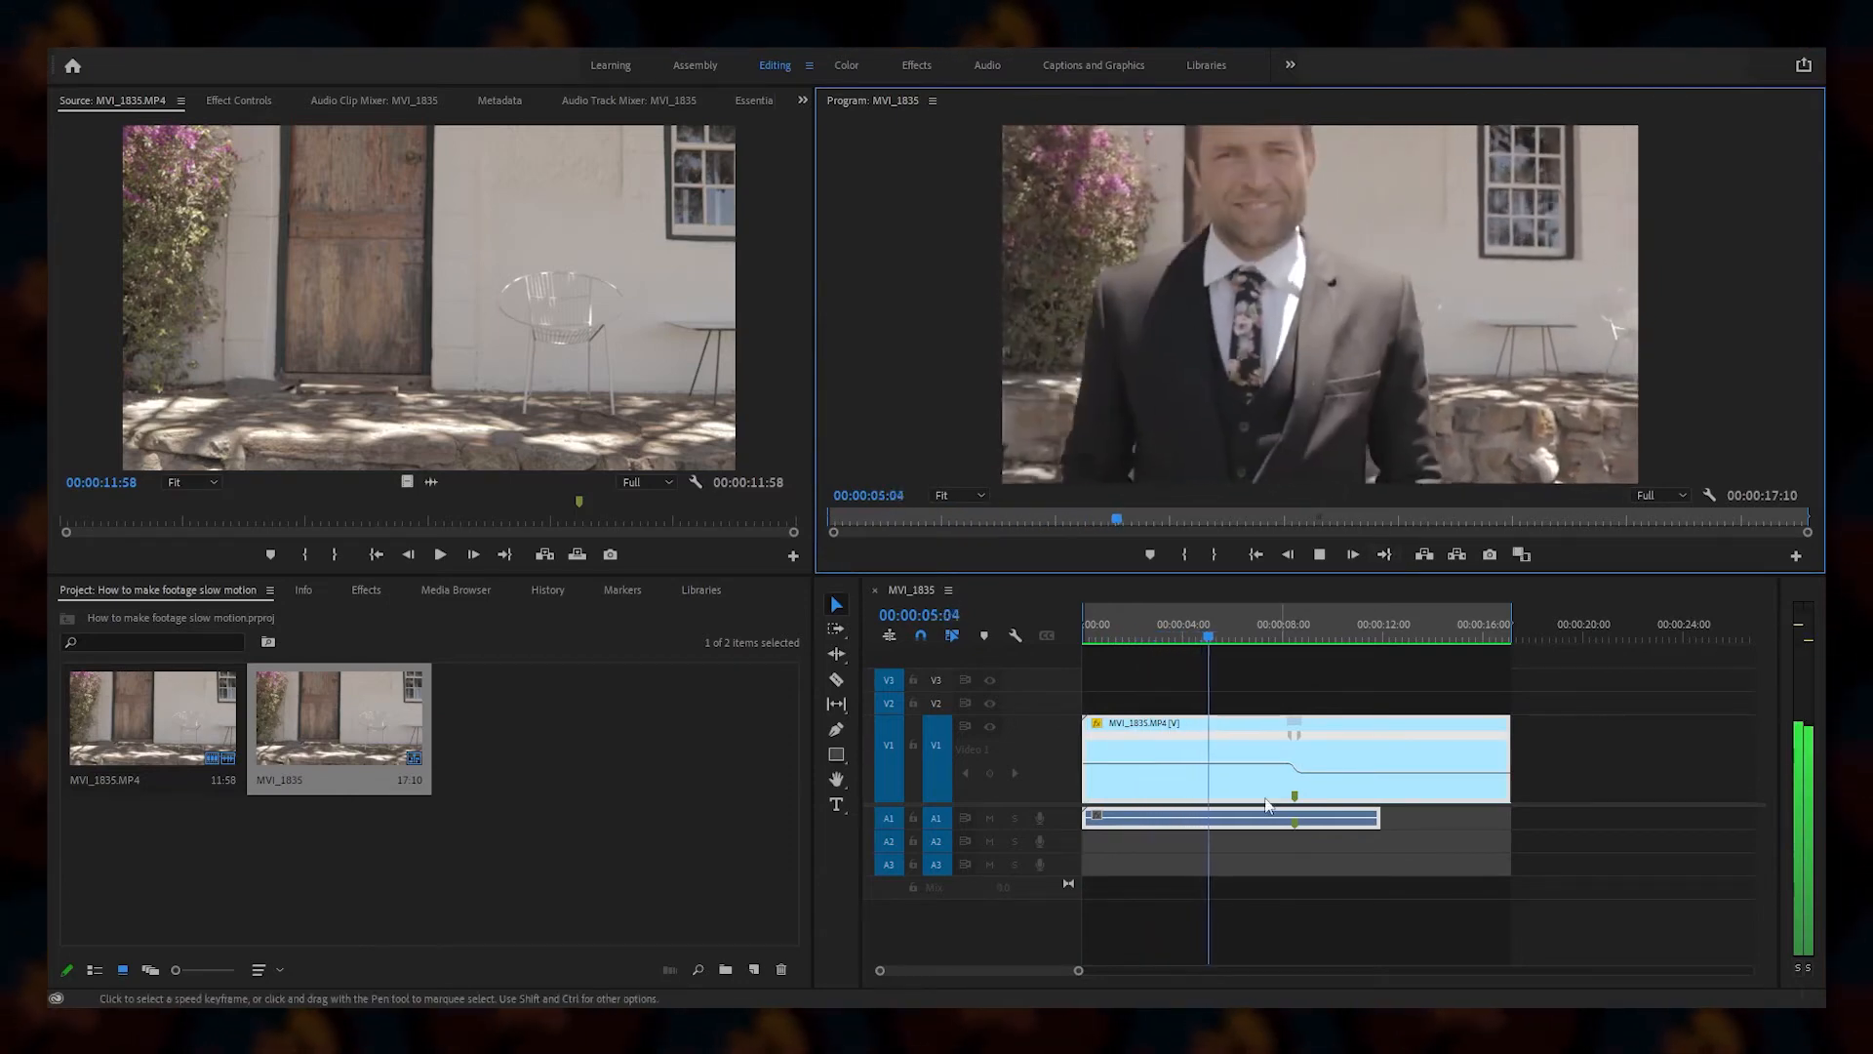
Step: Mute audio track A1 and play the rendered speed ramp
key(space)
click(991, 819)
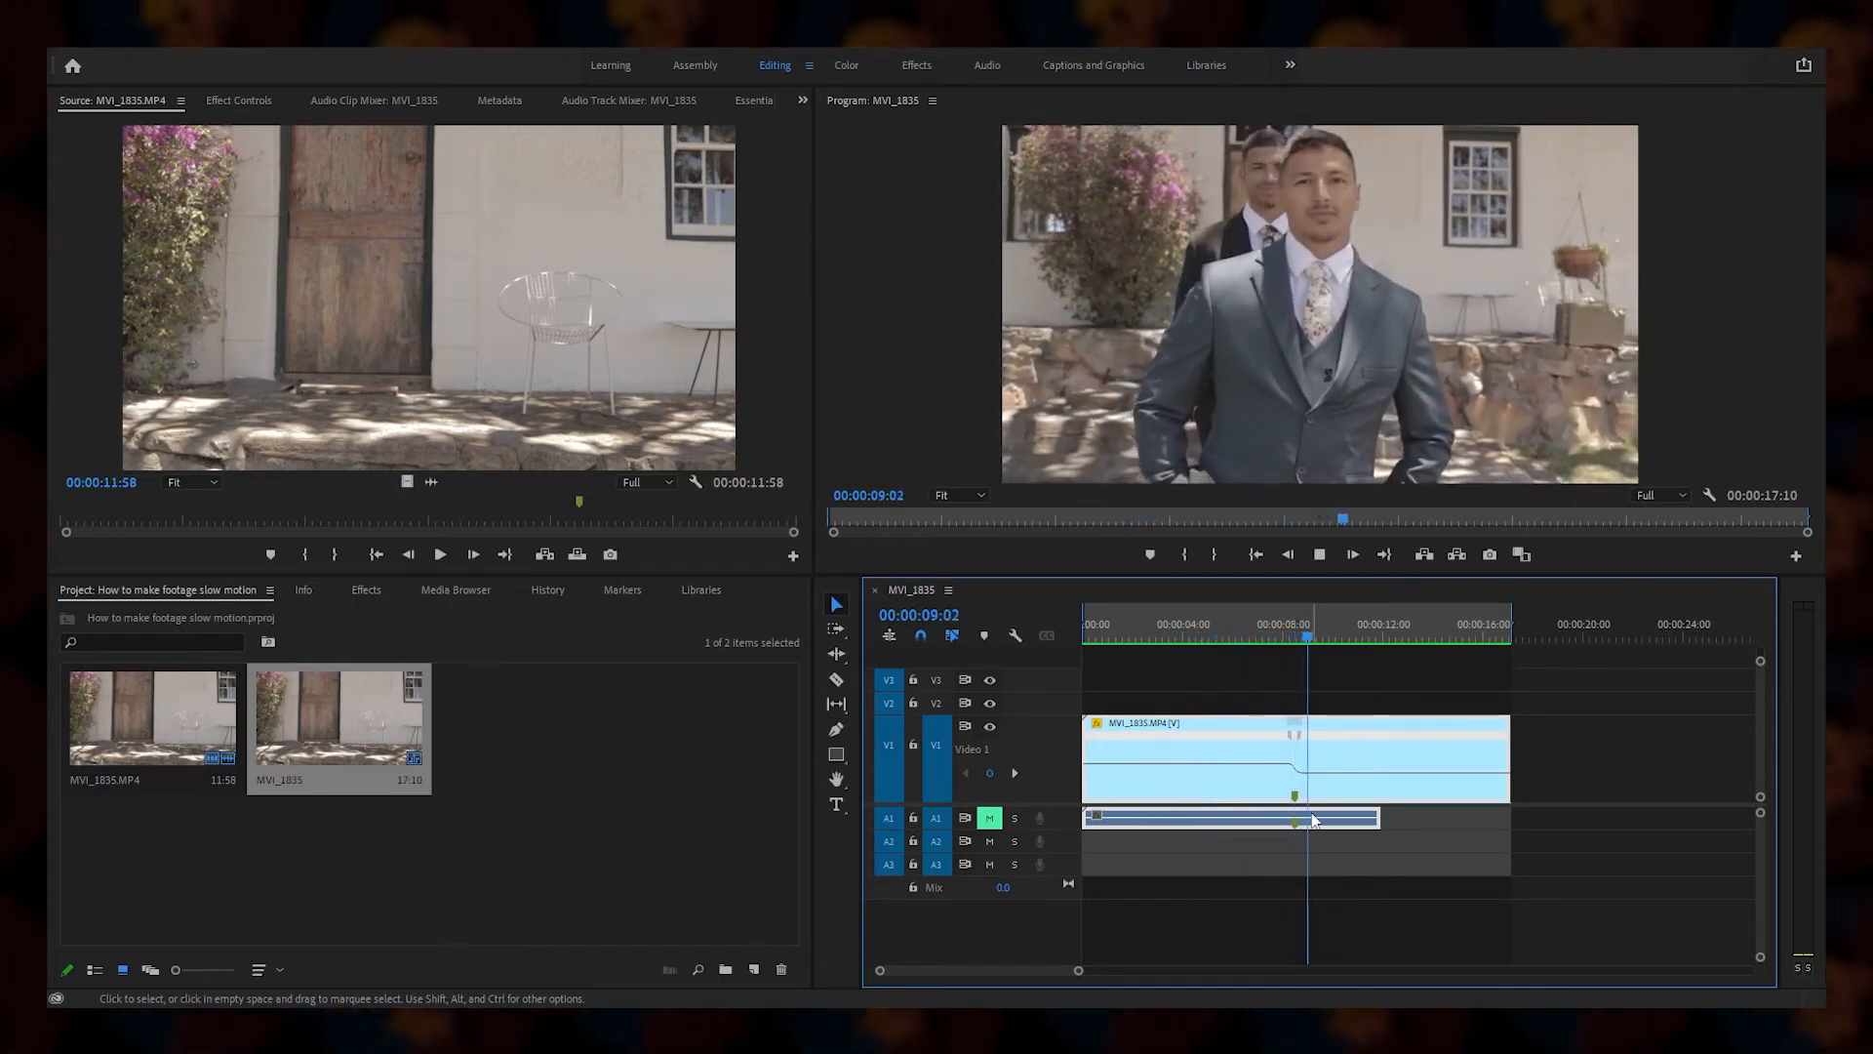
key(space)
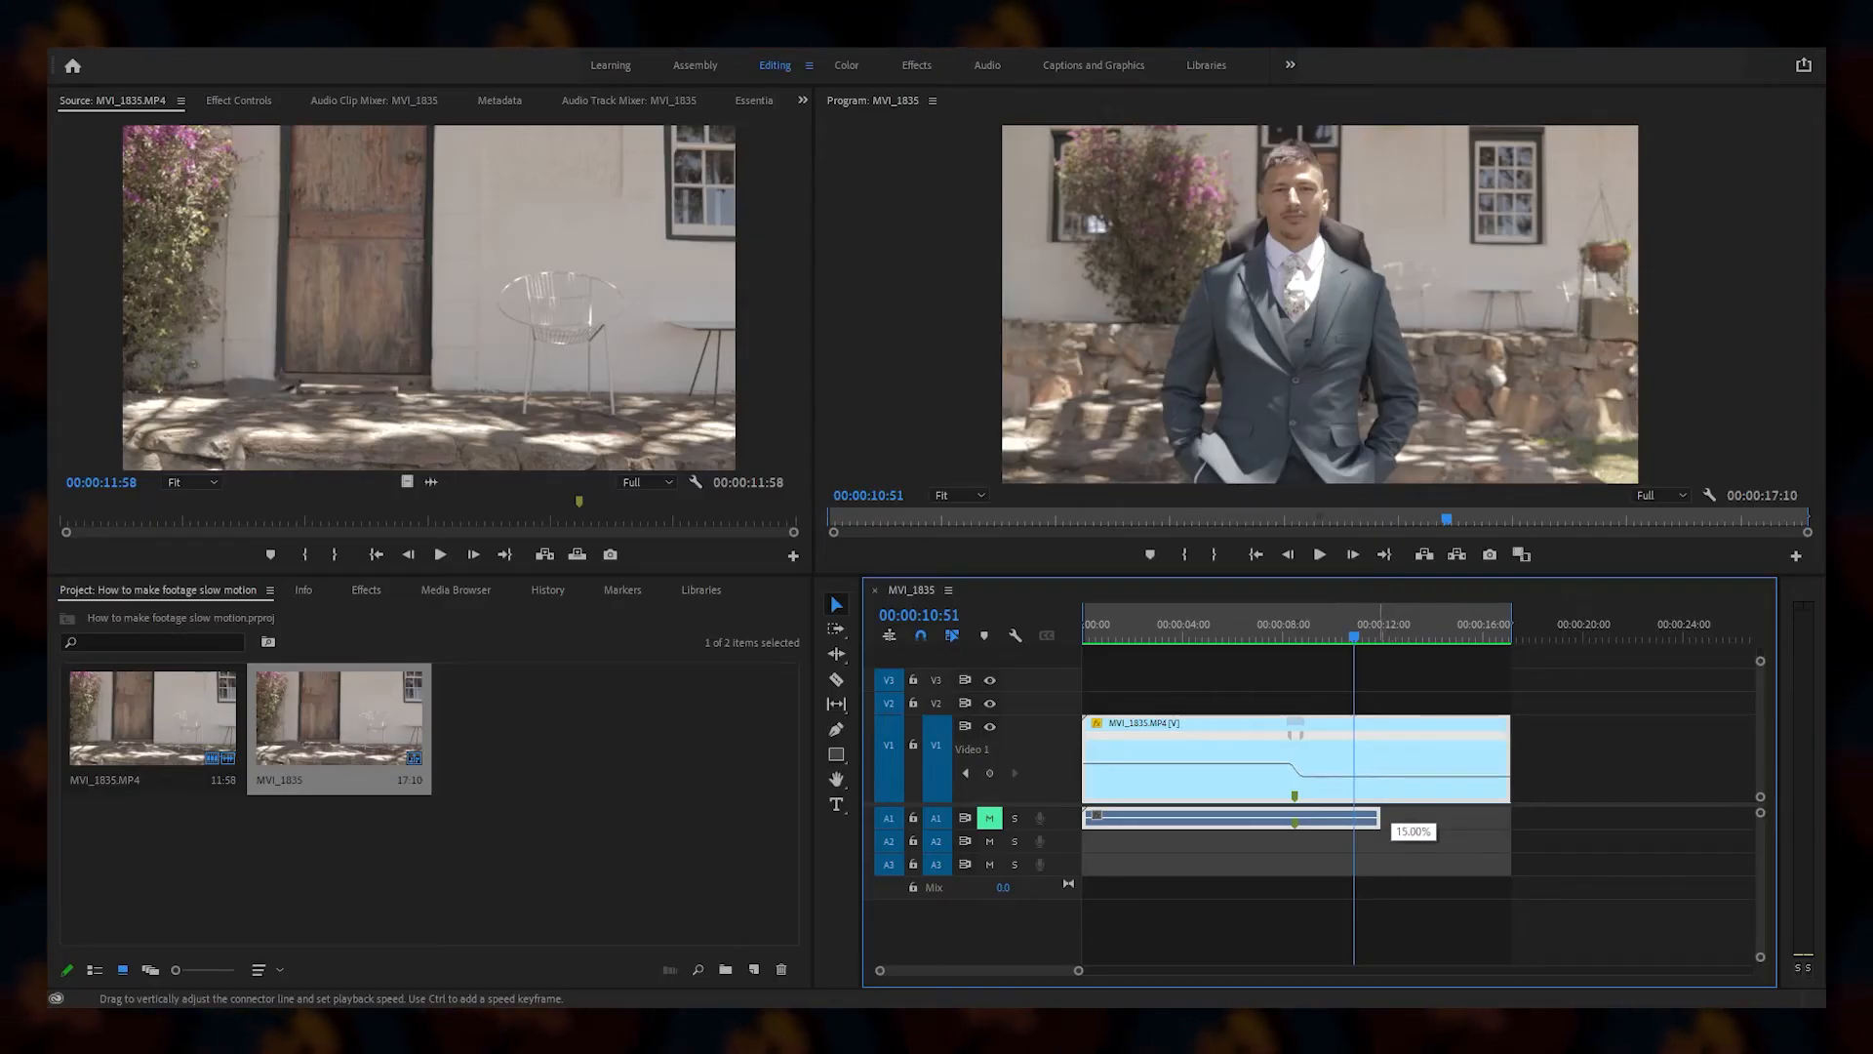
Step: Lower the clip's speed after the ramp to 15% and move the Out point to the clip's new end at 00:00:42:27
scroll(1387, 780, down, 8)
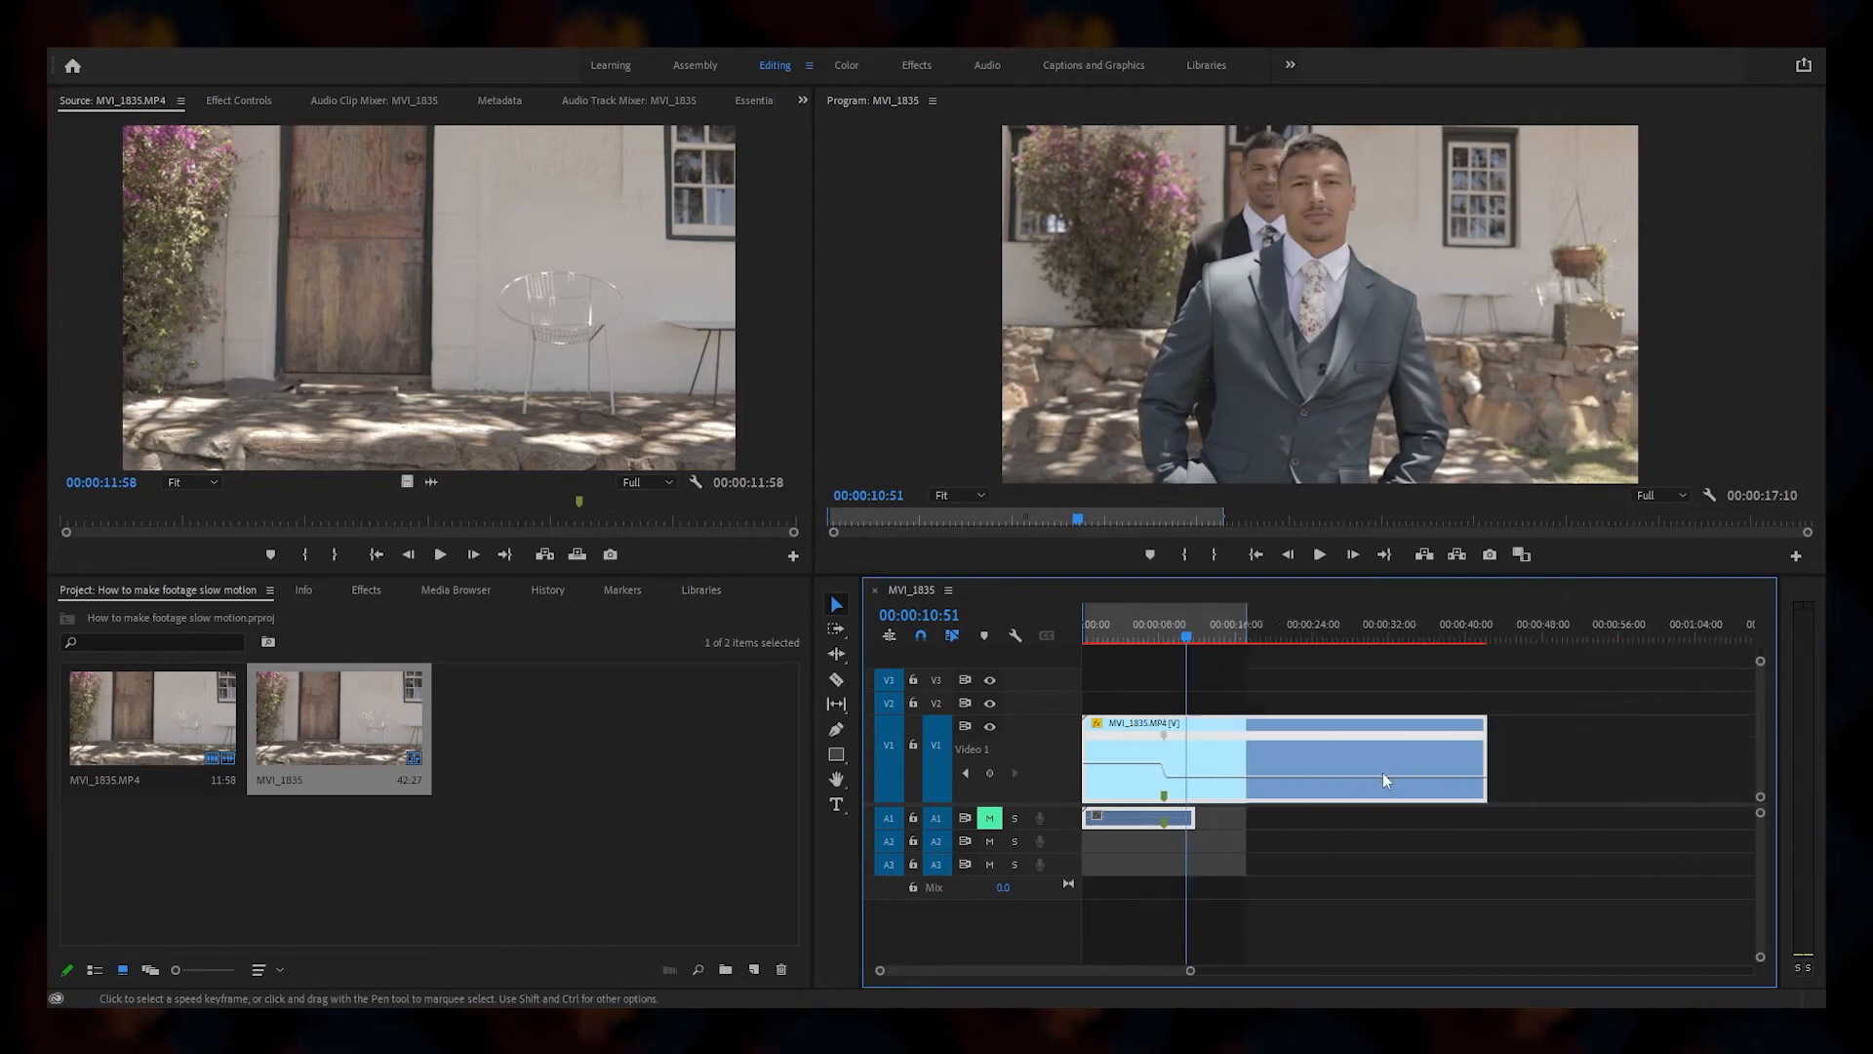
click(1384, 555)
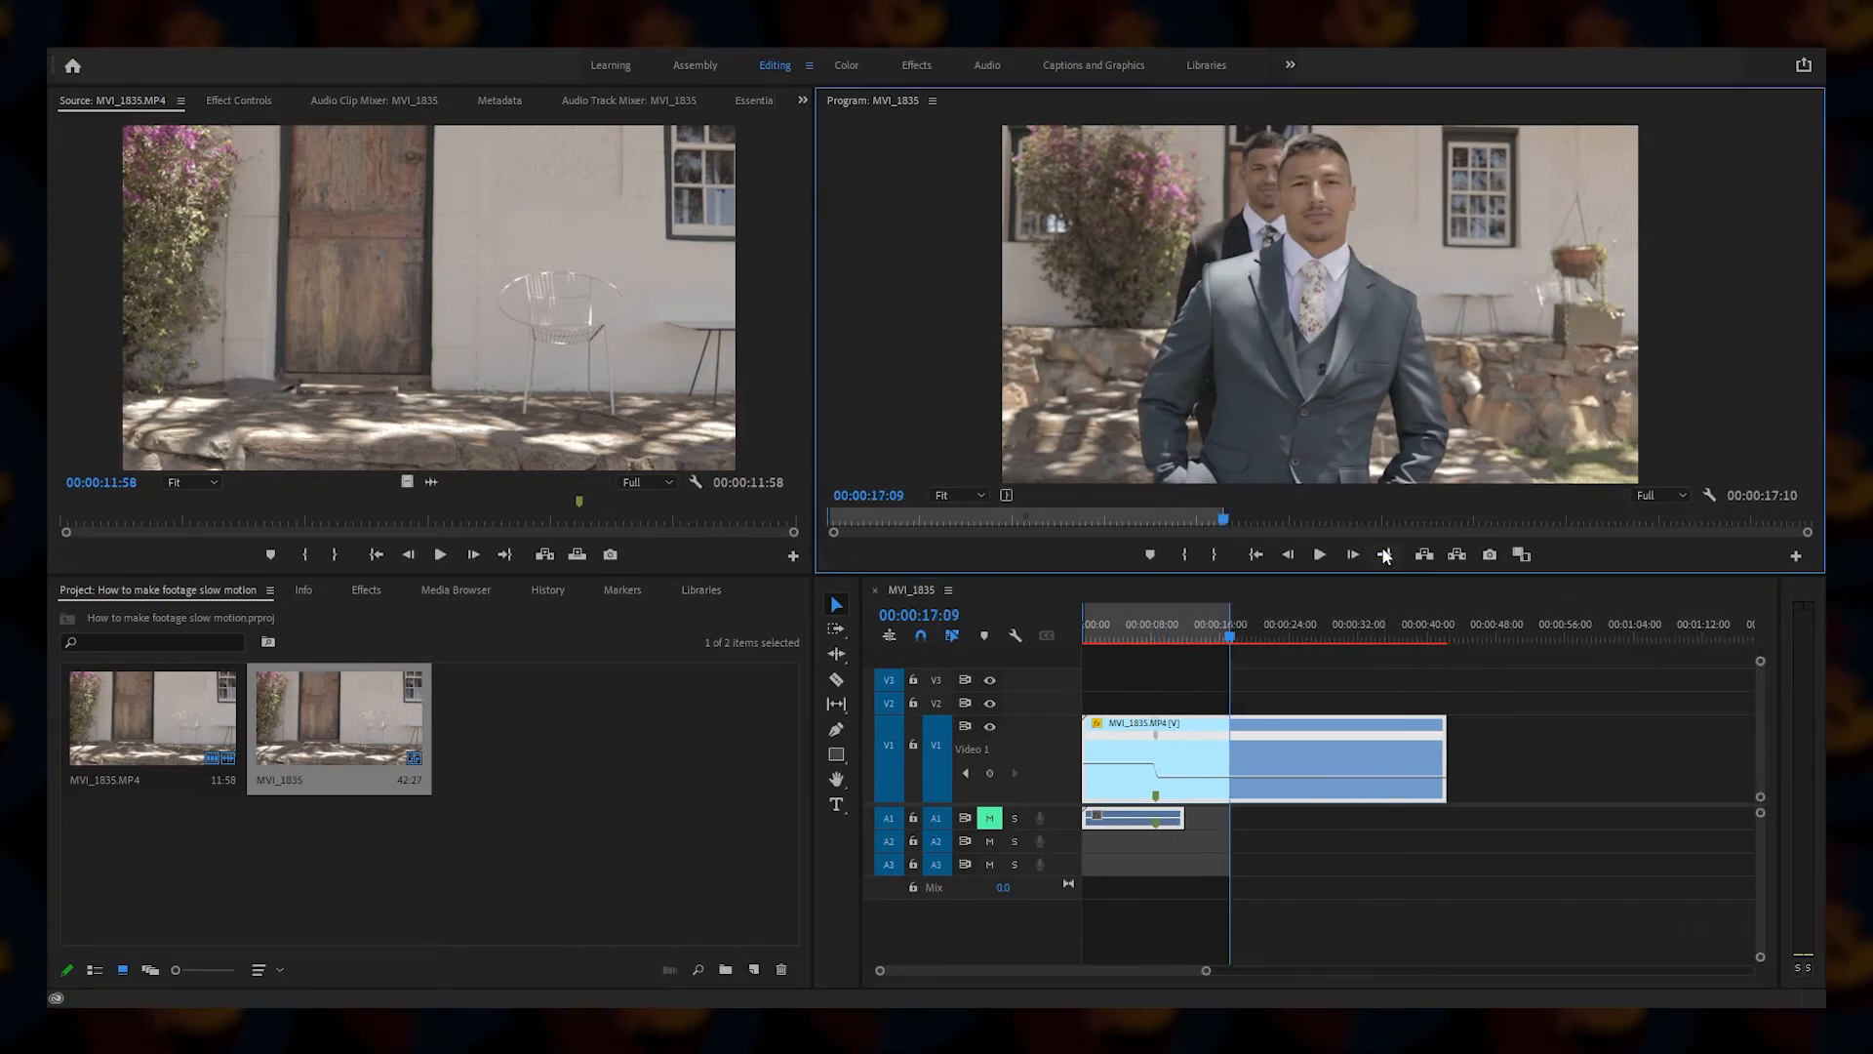
drag(1420, 625, 1448, 629)
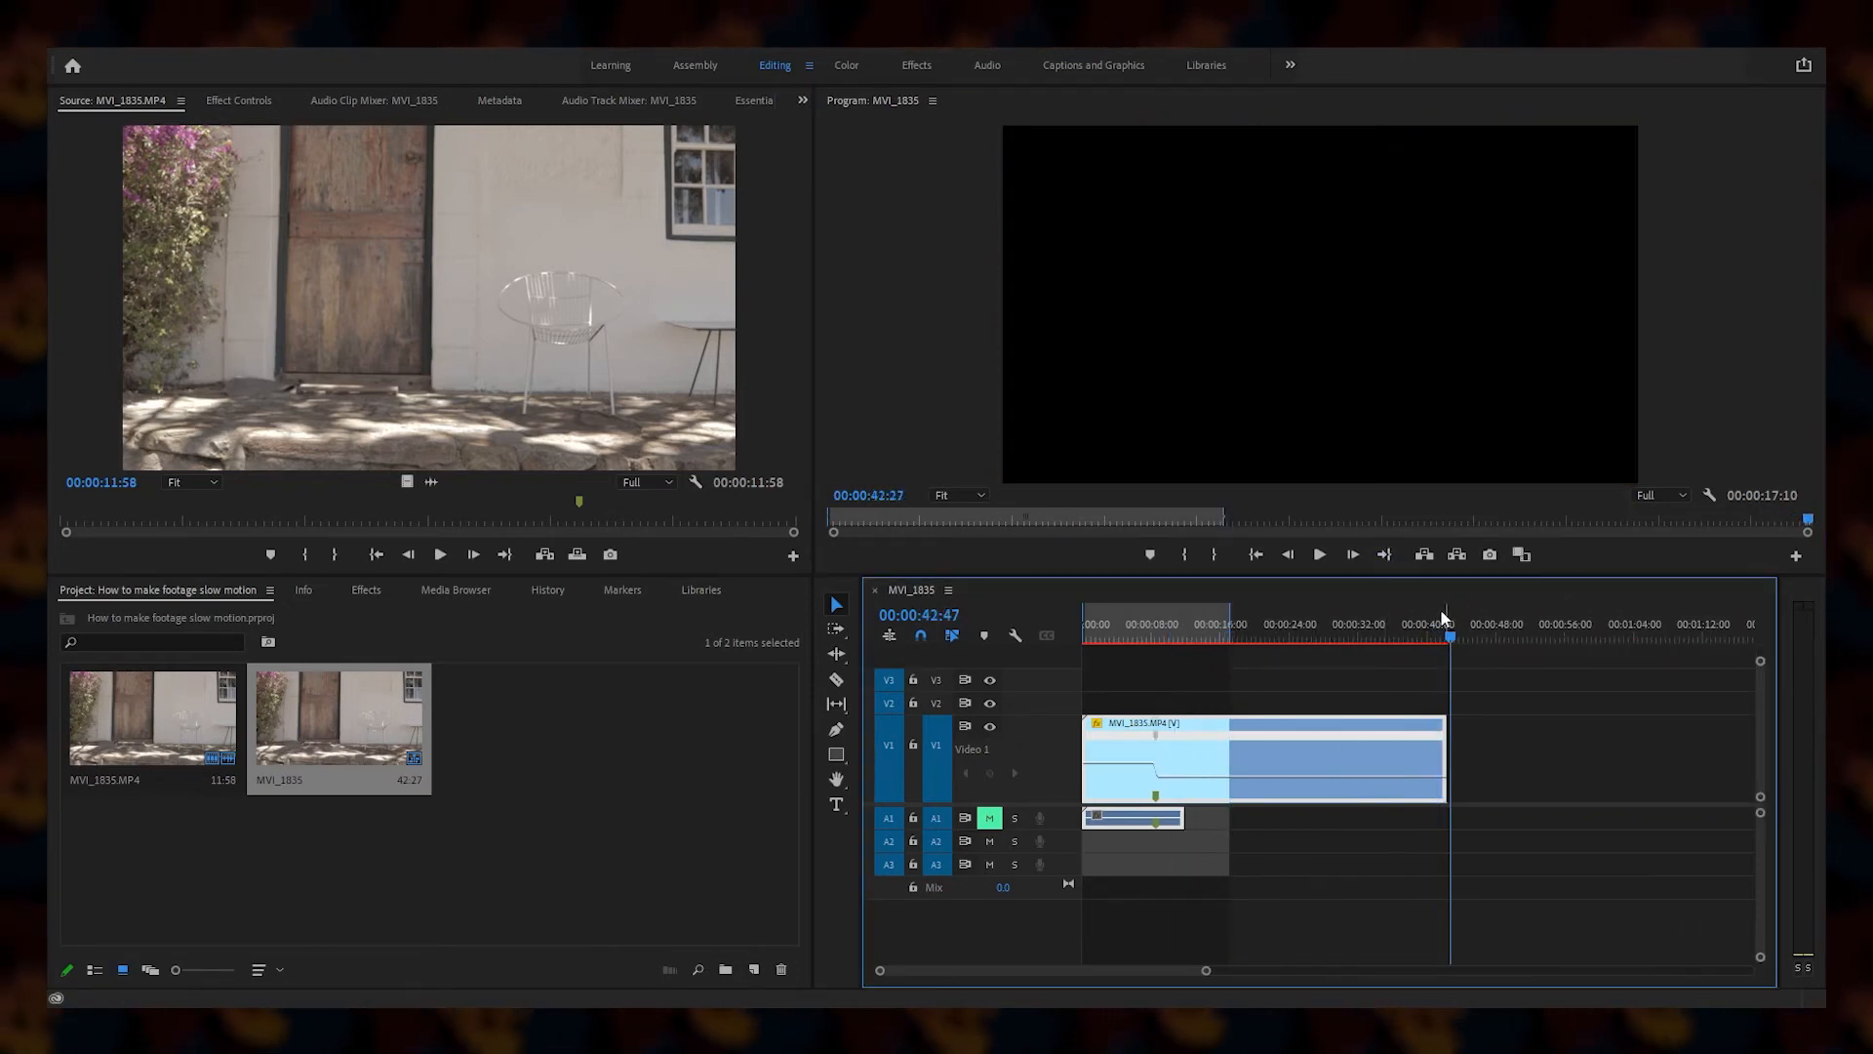
key(o)
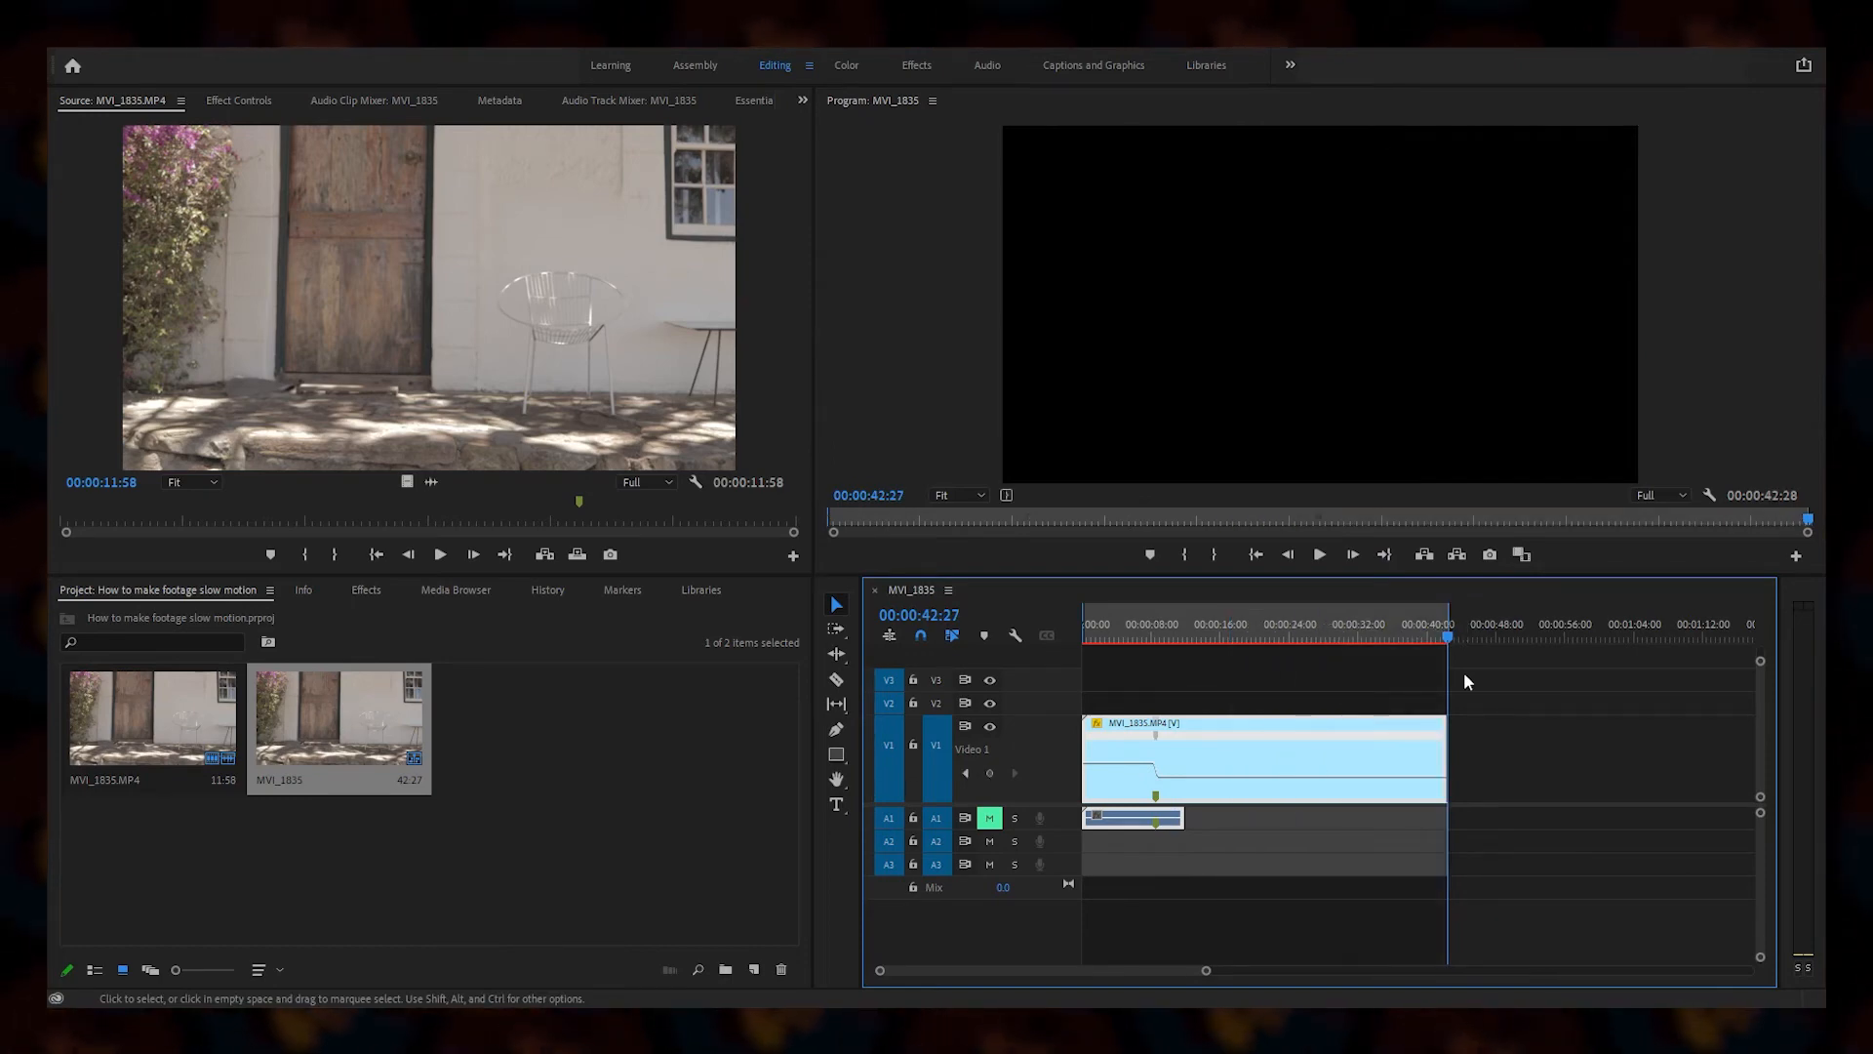
Step: Render the extended range and play the slow-motion result from the start
key(Return)
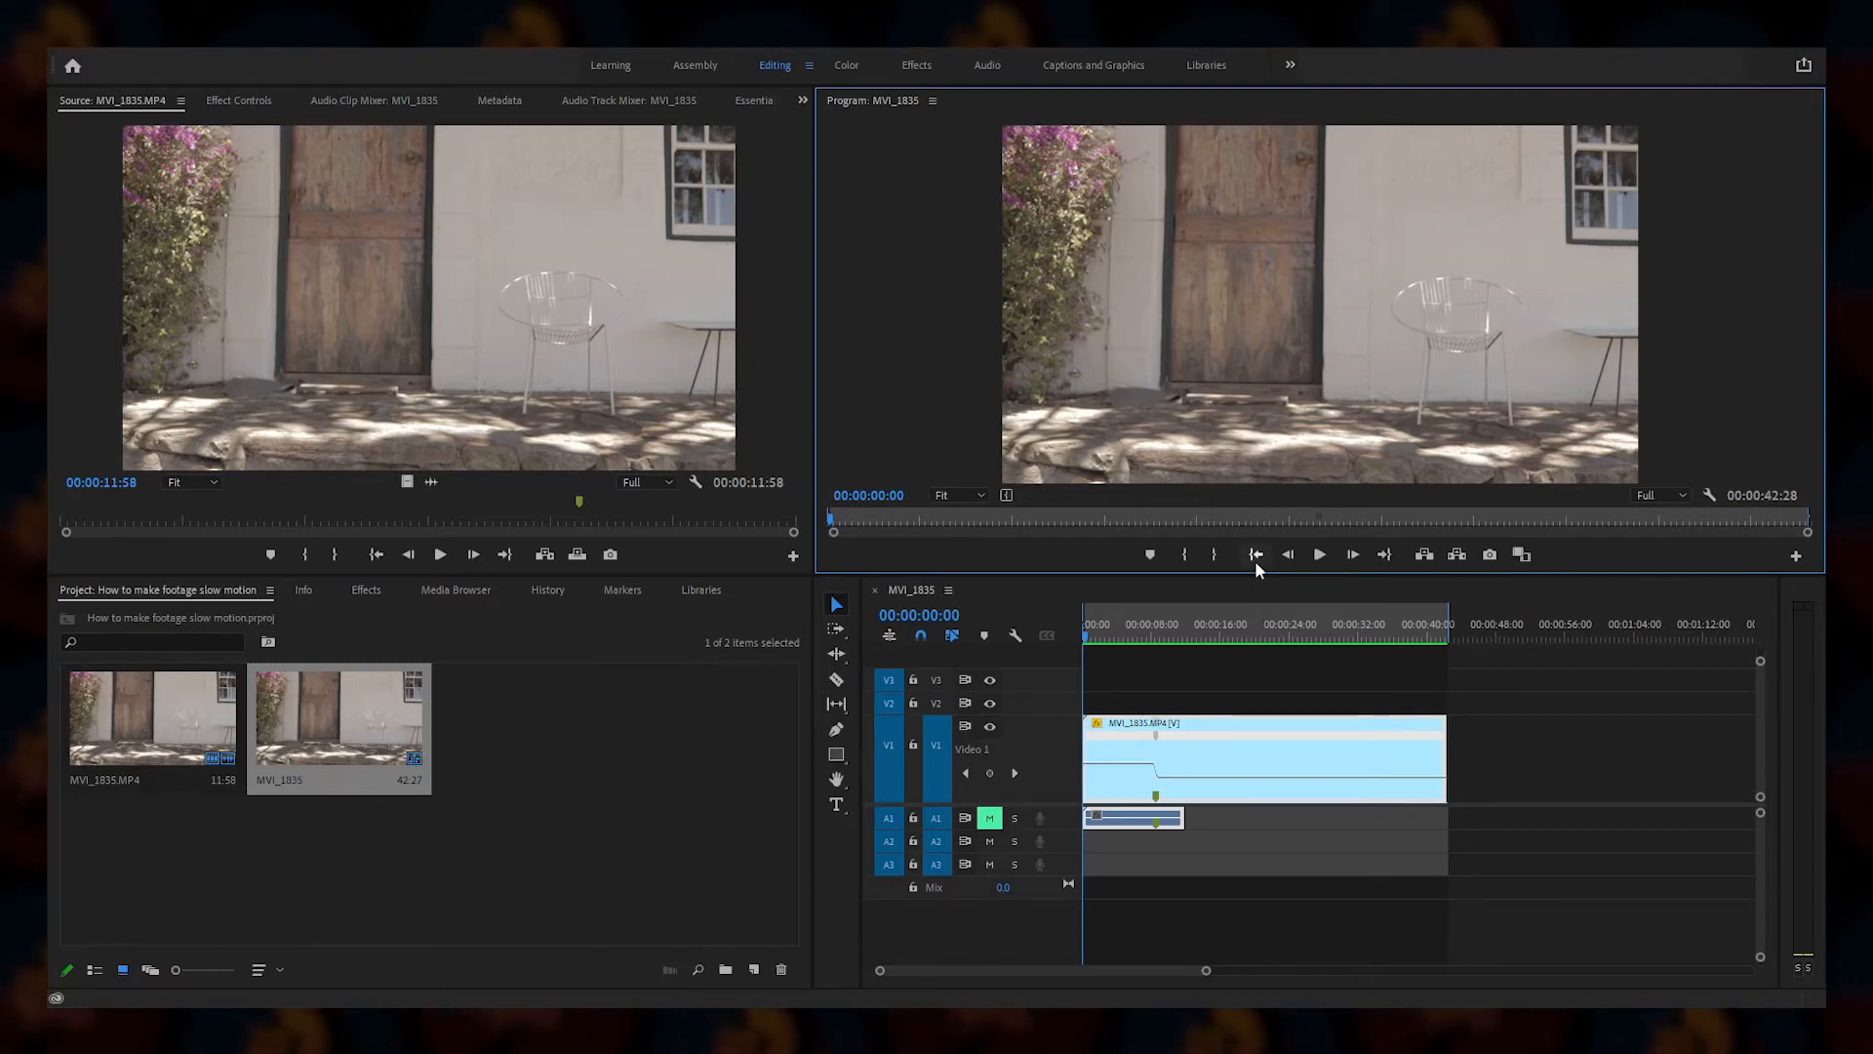
key(space)
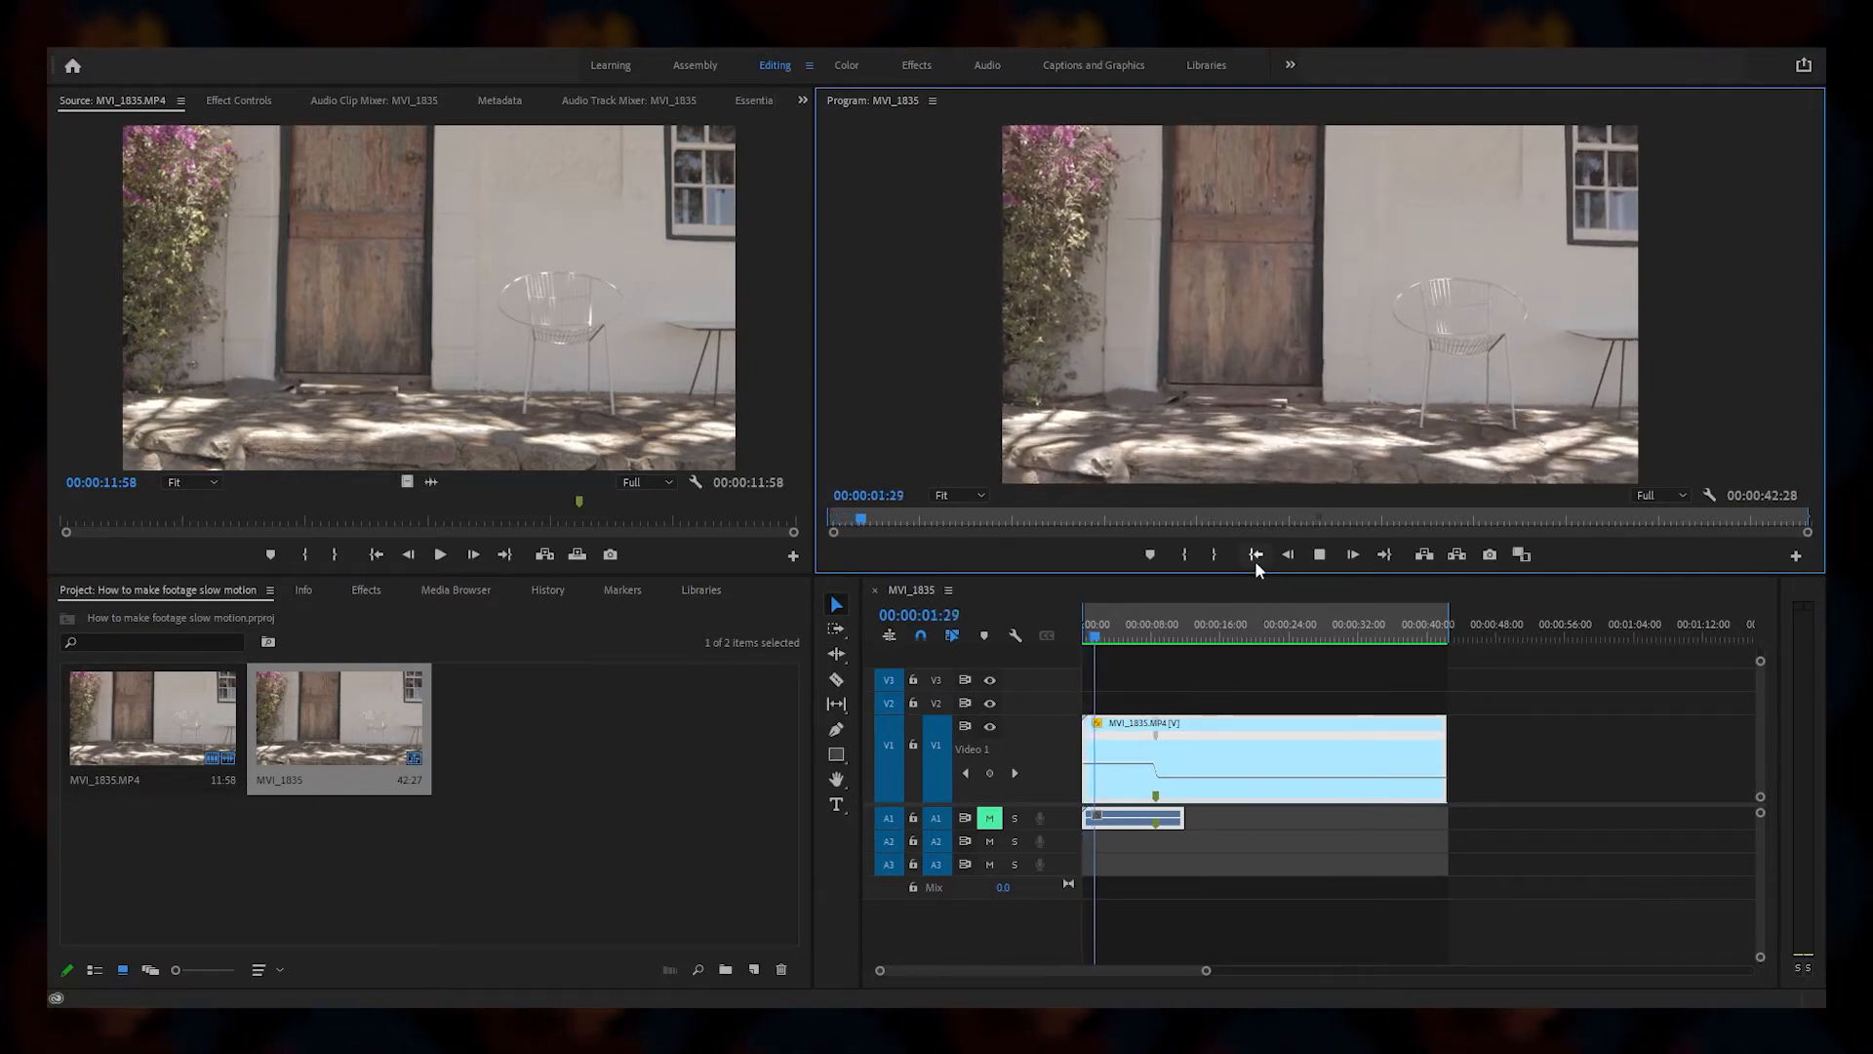